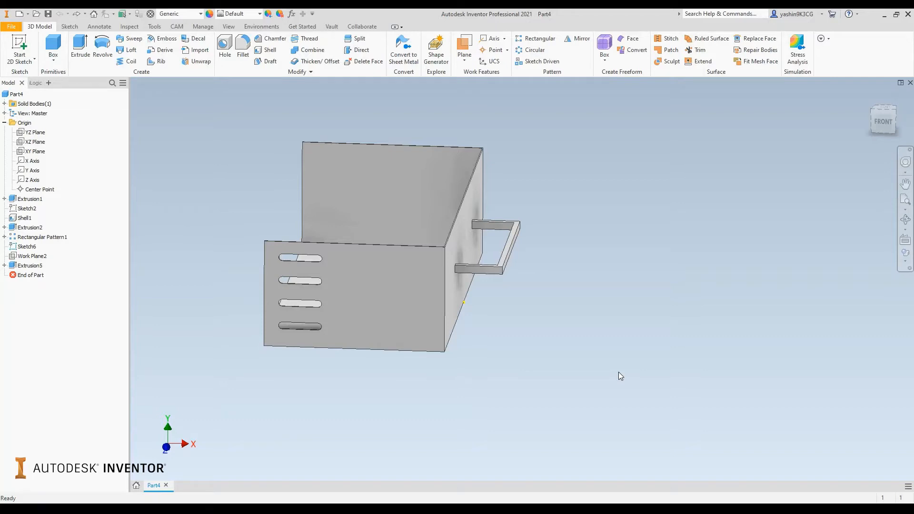
Examine the slotted front panel of the open box from several angles
mouse_move(377, 358)
shift+middle_down()
mouse_move(349, 347)
mouse_move(390, 341)
mouse_move(369, 354)
mouse_move(357, 327)
mouse_move(353, 356)
mouse_move(365, 338)
mouse_move(375, 354)
shift+middle_up()
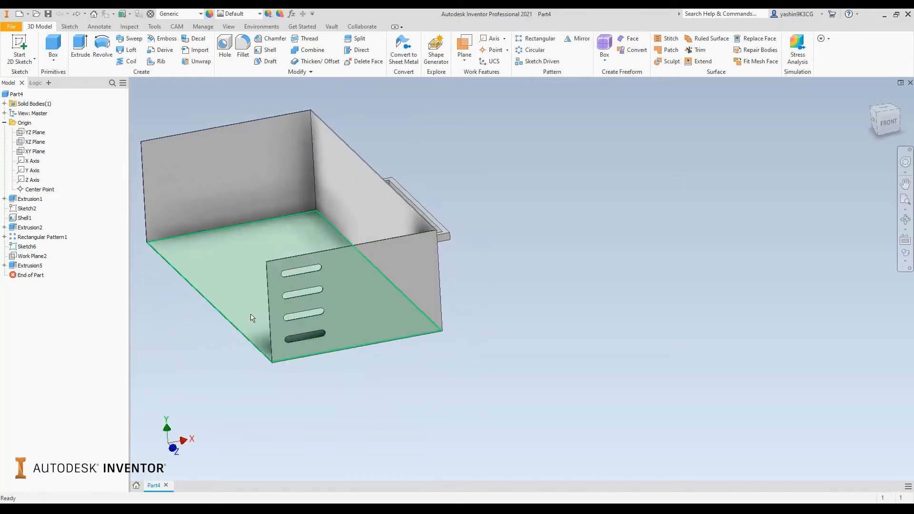
scroll(243, 328, up, 3)
scroll(327, 282, up, 3)
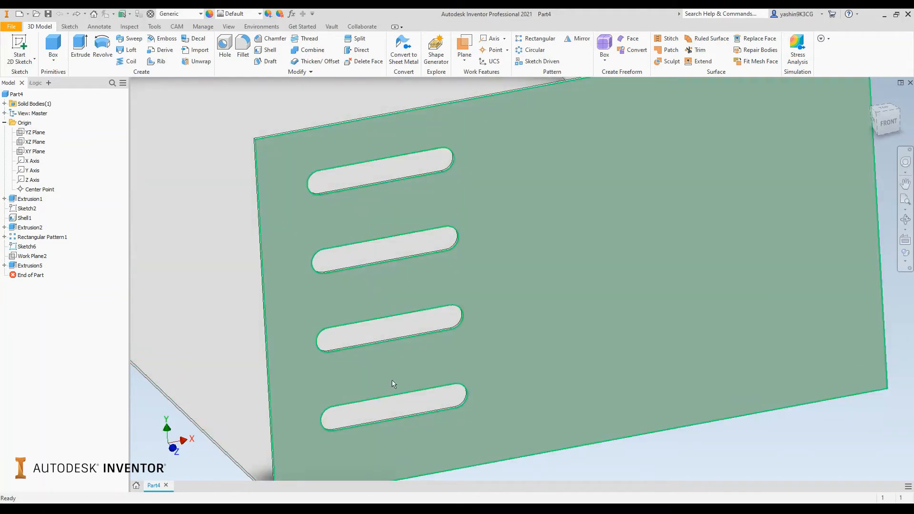
scroll(392, 380, down, 3)
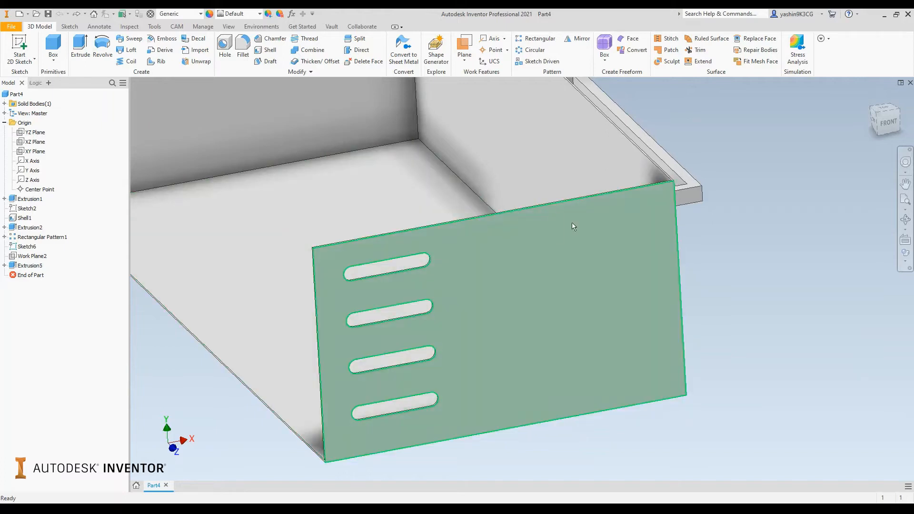
click(603, 264)
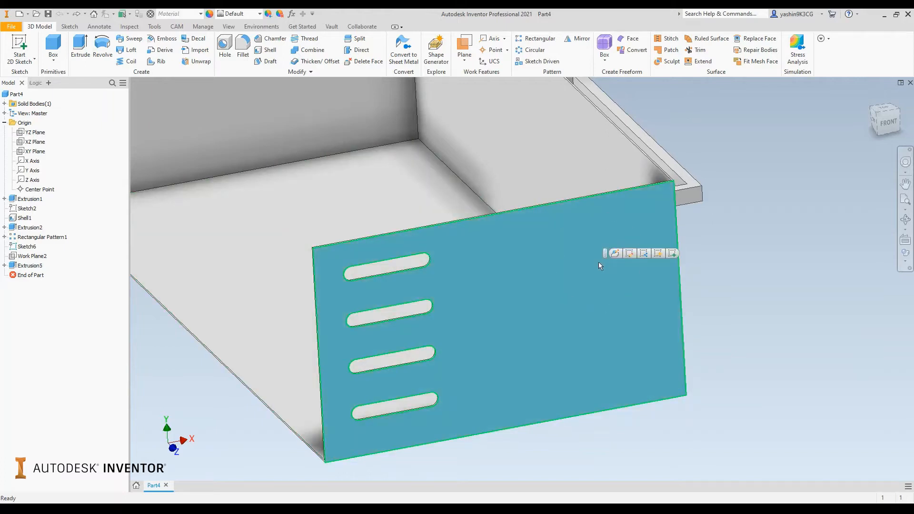
click(761, 208)
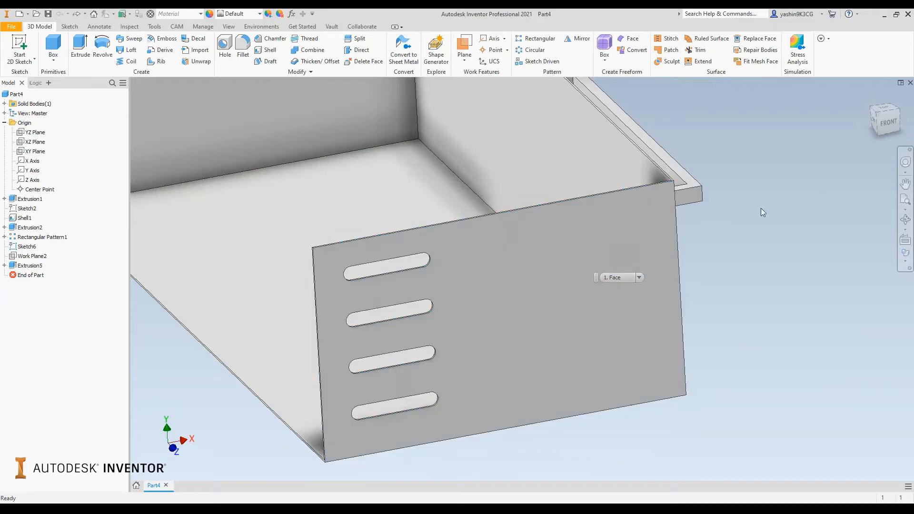
scroll(757, 211, up, 3)
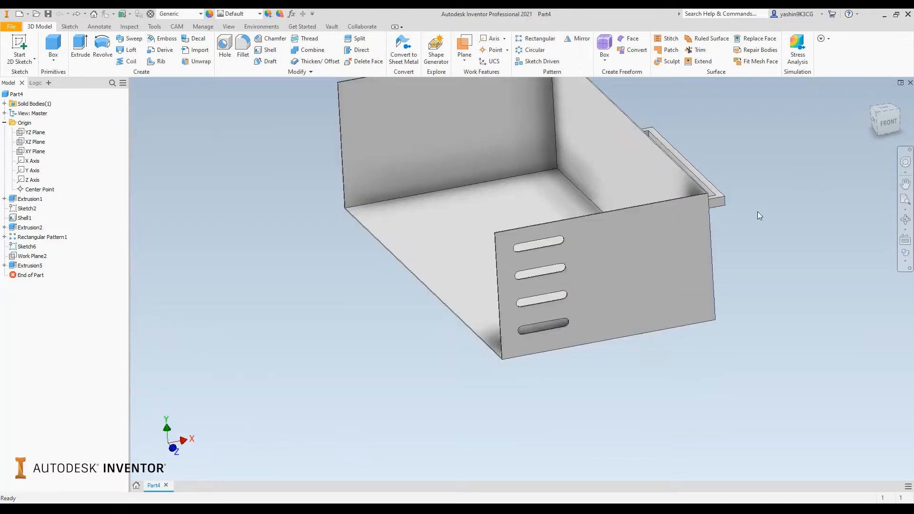
middle_drag(758, 216, 679, 256)
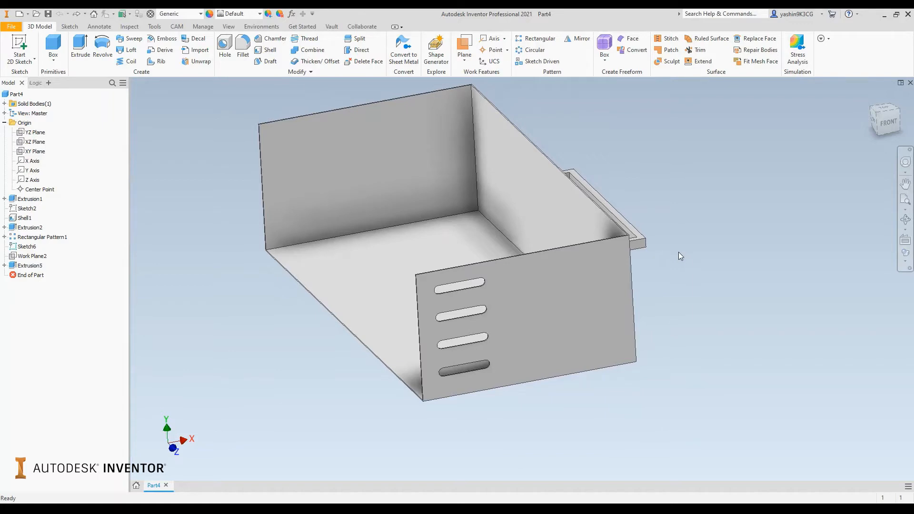
Create a work plane midway between the outer face of the handle-side wall and the front panel's thin edge face on the open side
shift+middle_drag(669, 290, 636, 299)
click(464, 48)
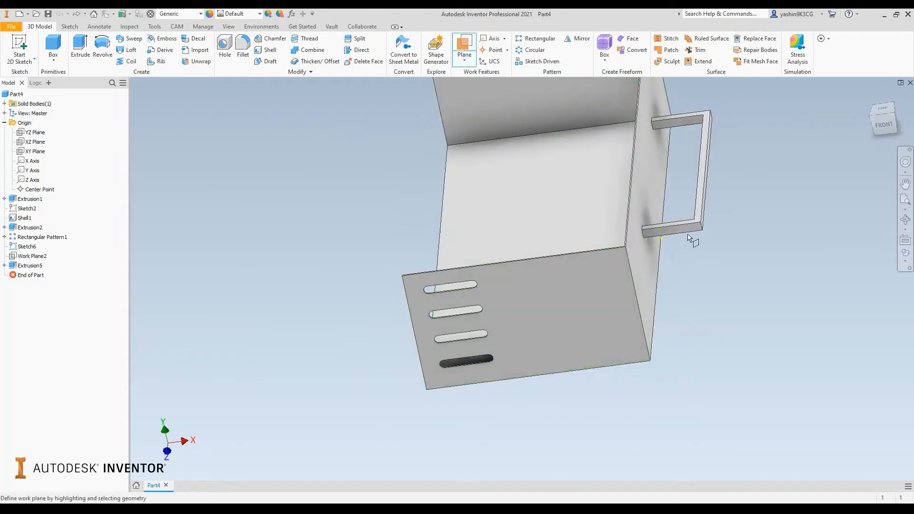
shift+middle_drag(750, 291, 734, 286)
click(666, 279)
shift+middle_drag(351, 301, 448, 309)
scroll(455, 307, down, 5)
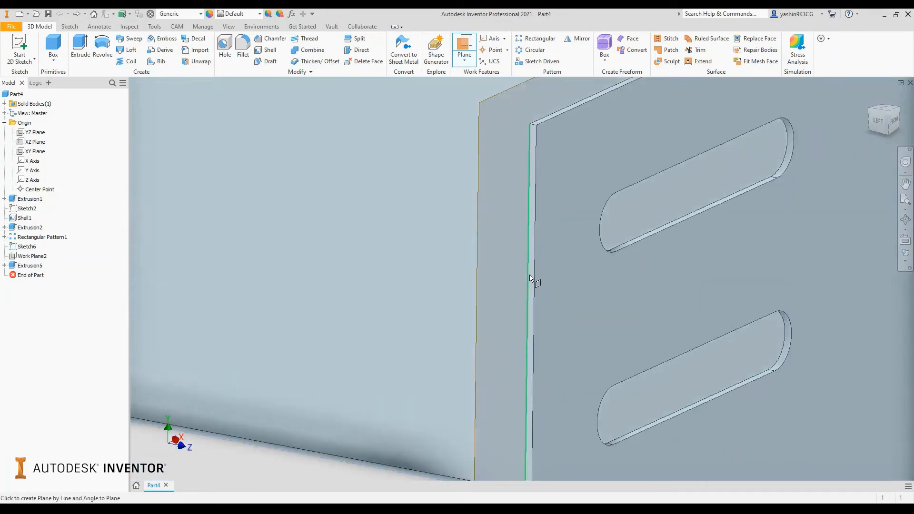
scroll(532, 276, down, 5)
click(530, 264)
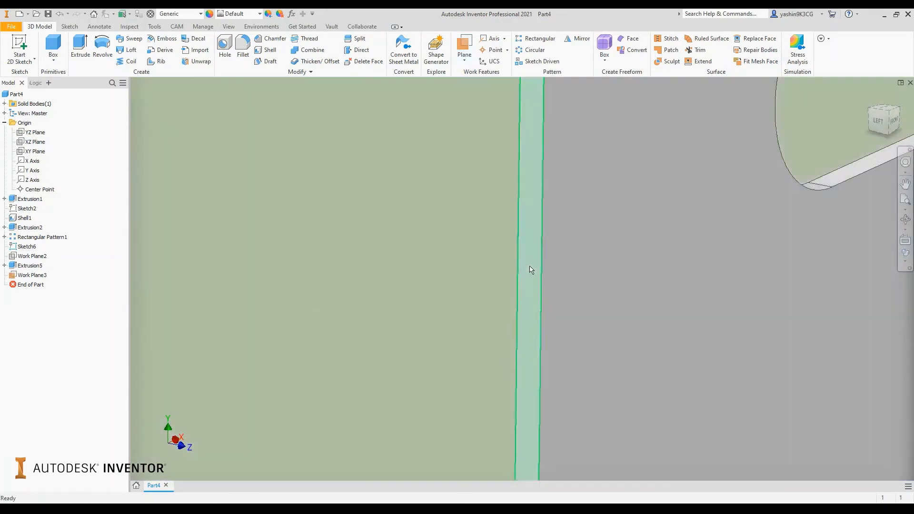
Inspect where the new work plane cuts through the box and the front panel
scroll(528, 269, up, 10)
shift+middle_drag(527, 268, 469, 276)
middle_drag(599, 293, 526, 301)
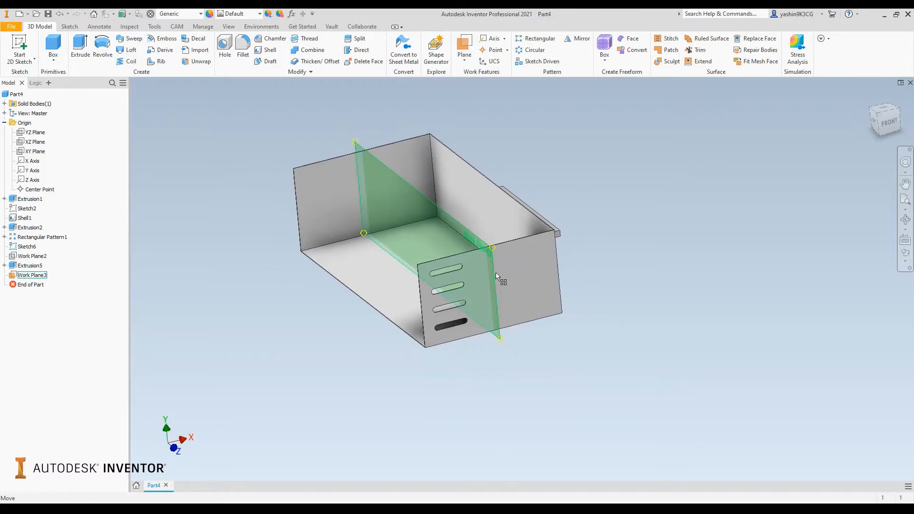
scroll(484, 278, down, 4)
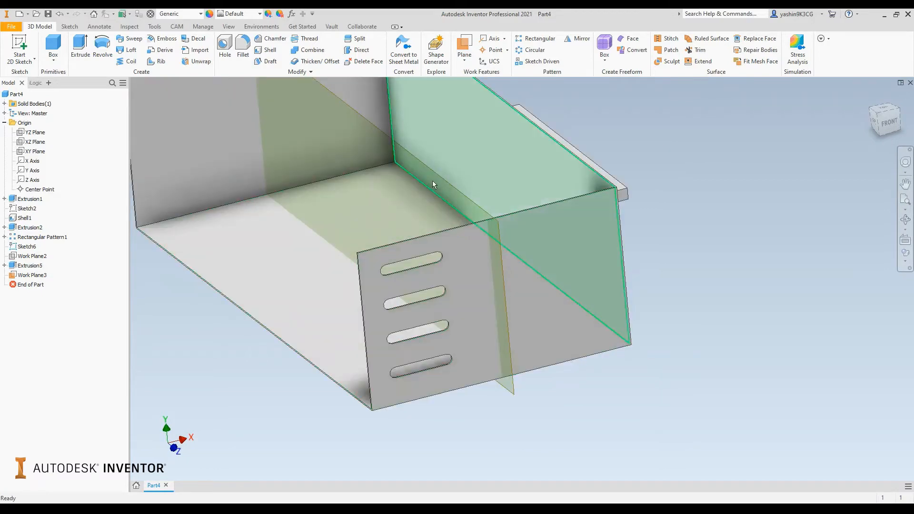
click(430, 166)
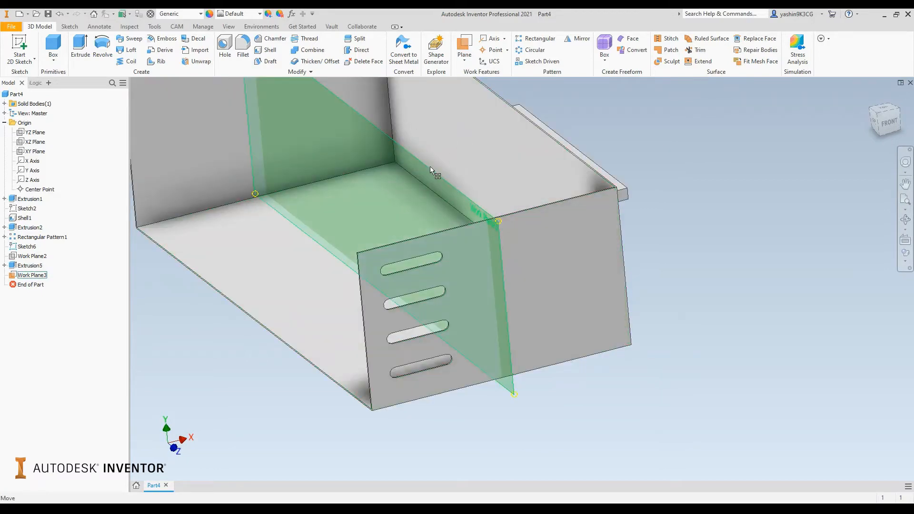
mouse_move(430, 167)
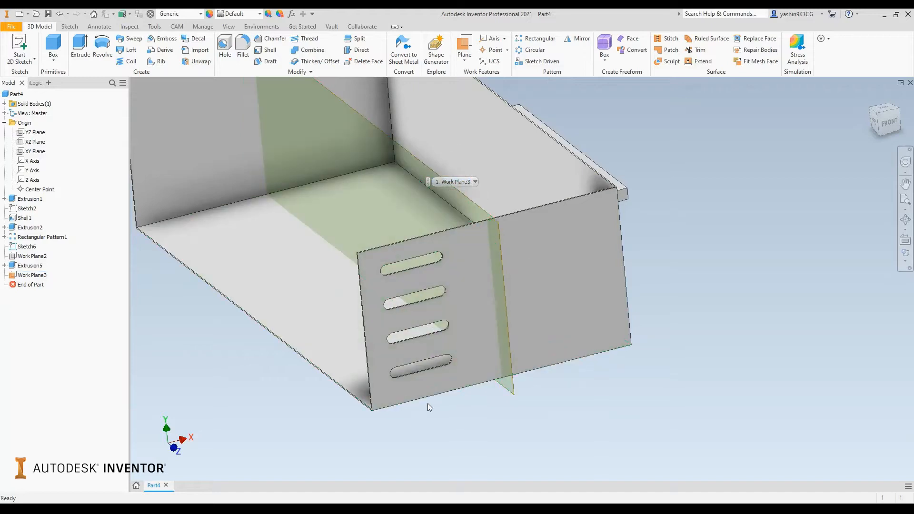
scroll(664, 327, down, 3)
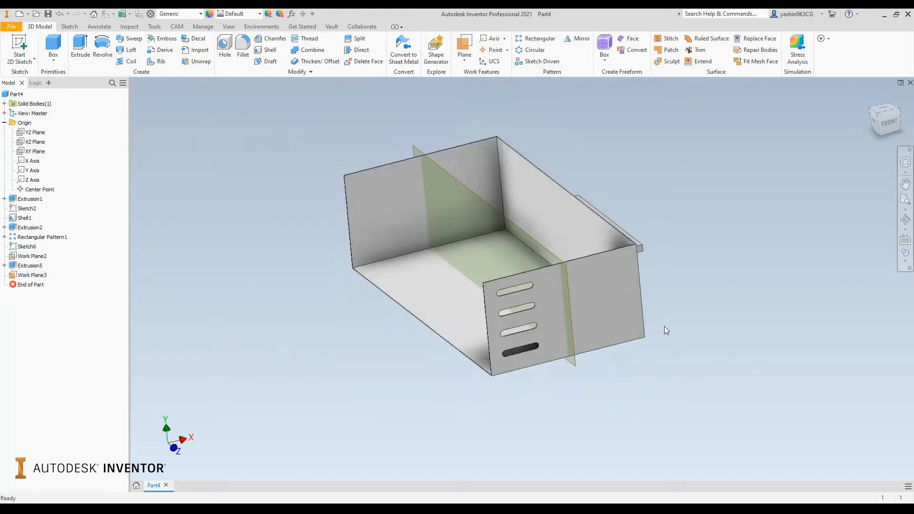
middle_drag(664, 326, 594, 340)
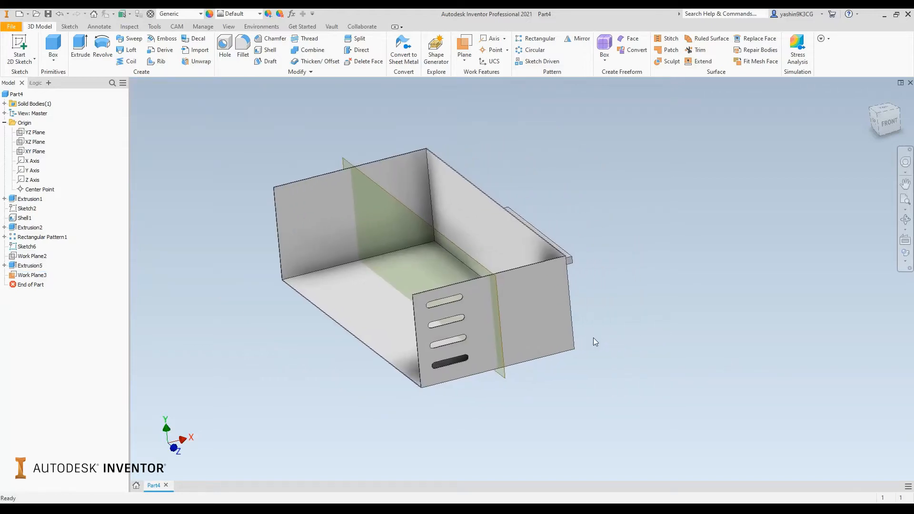
Start a feature mirror and select the topmost slot cut and its rectangular pattern as the features
click(572, 43)
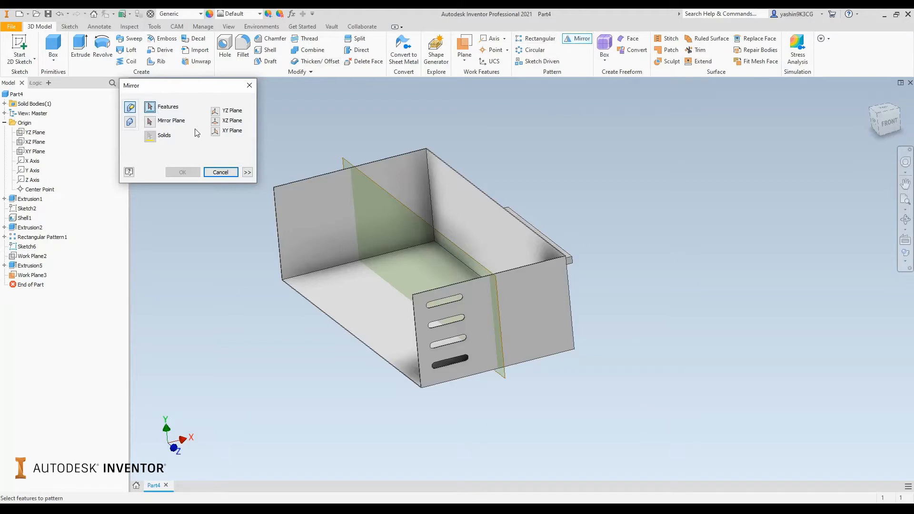
drag(211, 85, 226, 84)
scroll(300, 287, down, 5)
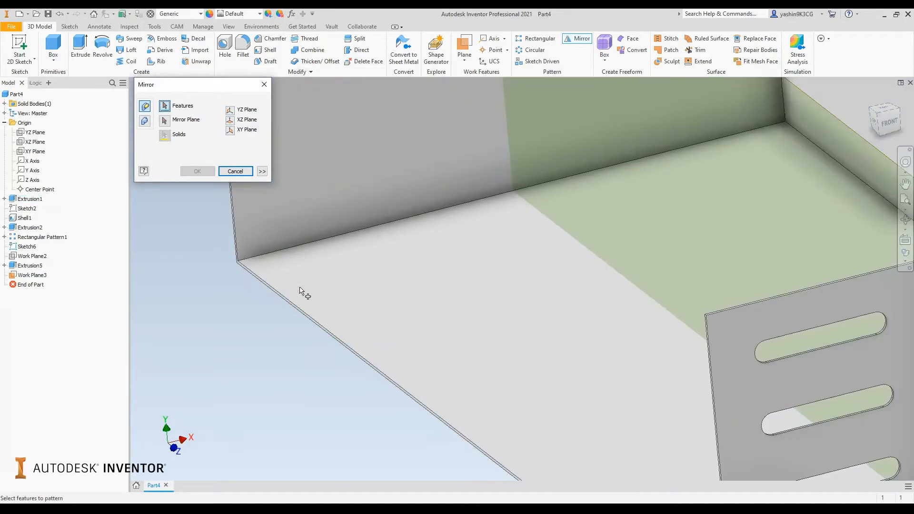
scroll(299, 289, up, 5)
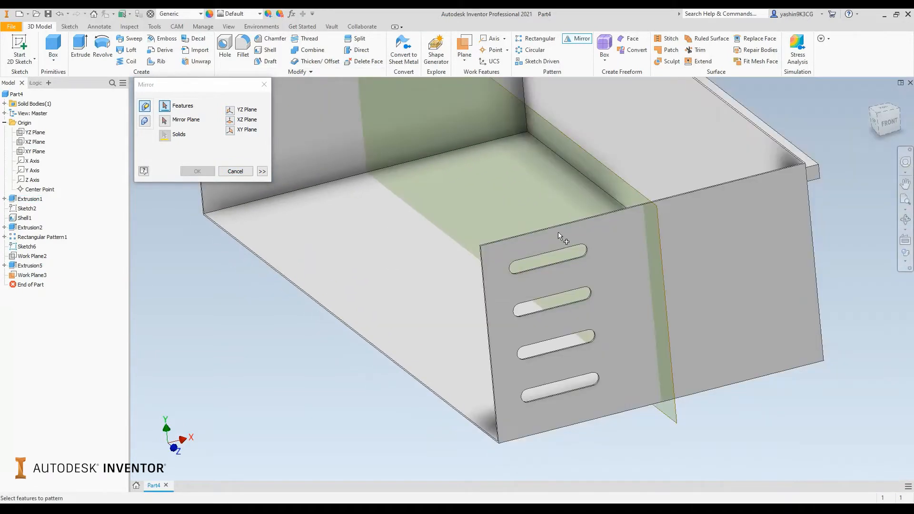
click(555, 251)
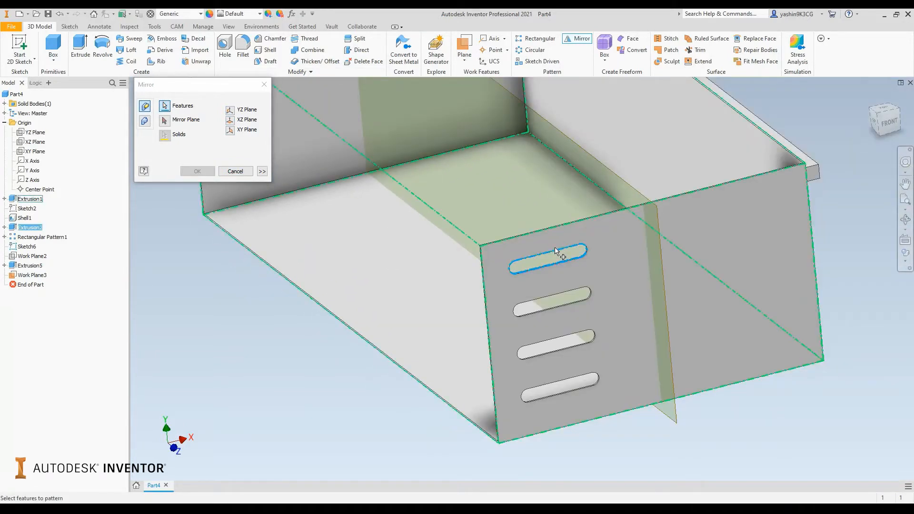
click(568, 295)
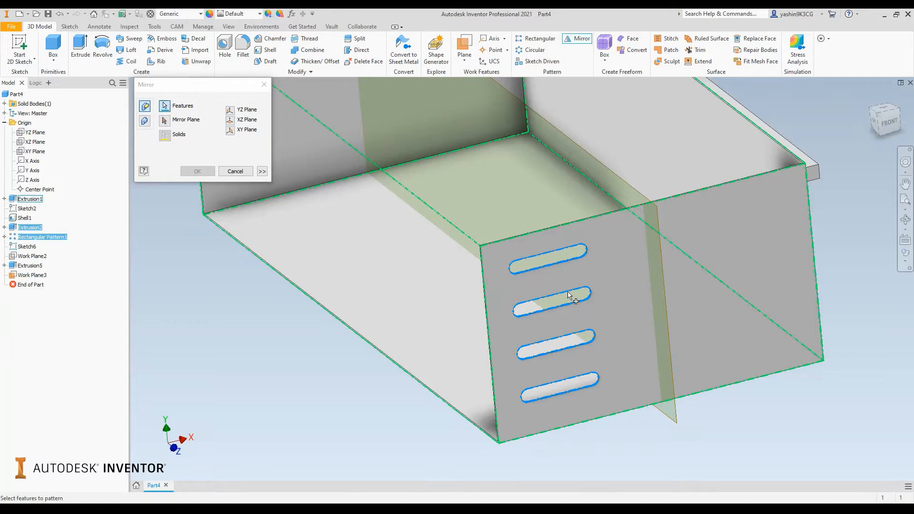
scroll(567, 295, down, 5)
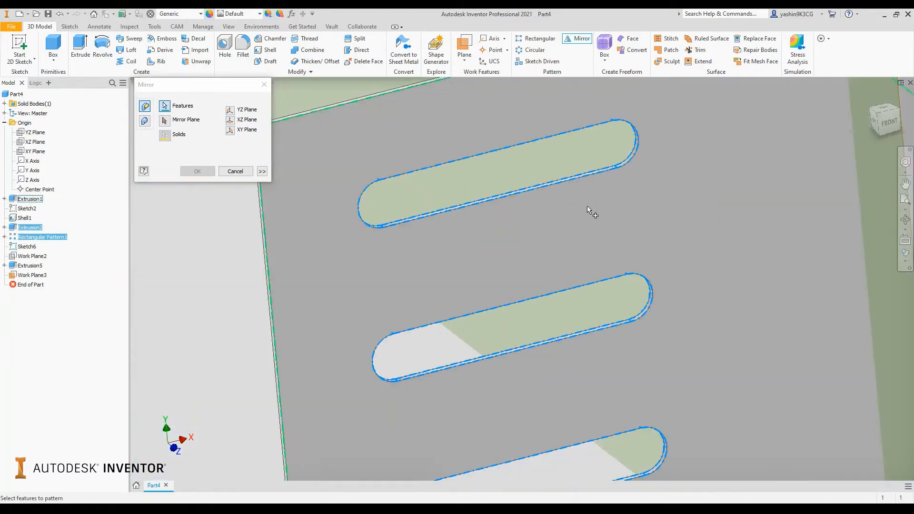
scroll(590, 208, up, 5)
middle_drag(536, 185, 518, 268)
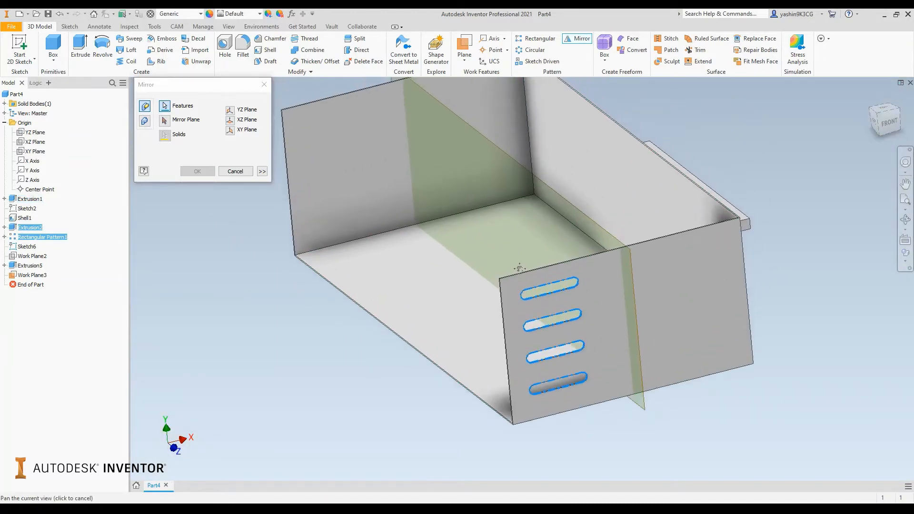
scroll(518, 268, up, 3)
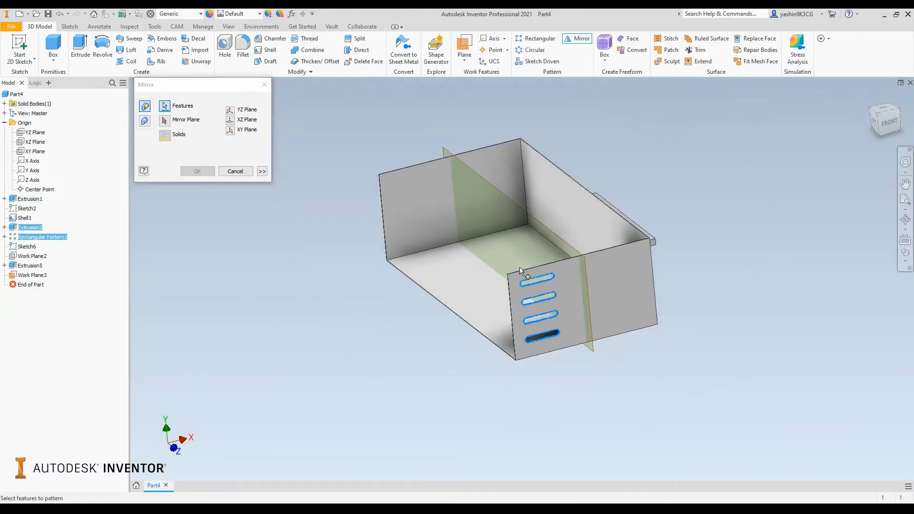
Set the middle work plane as the mirror plane and create the mirrored slots on the front panel
click(170, 126)
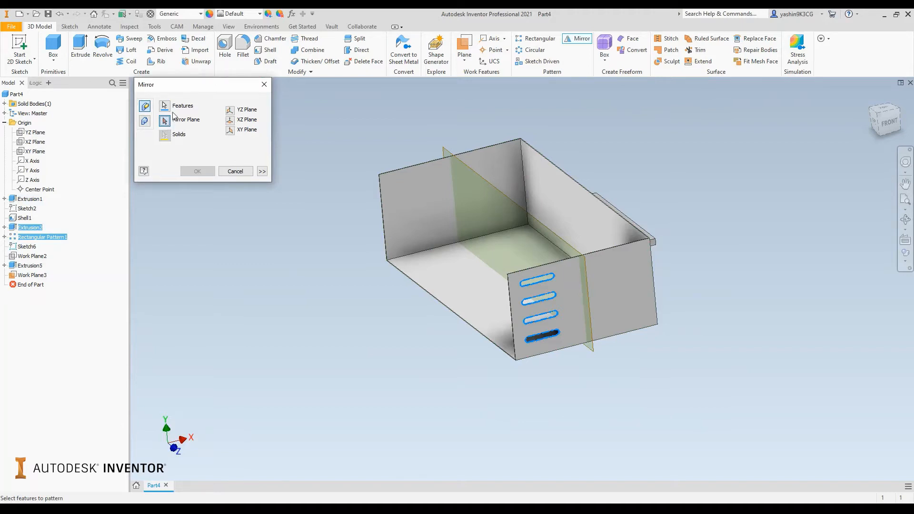
click(526, 215)
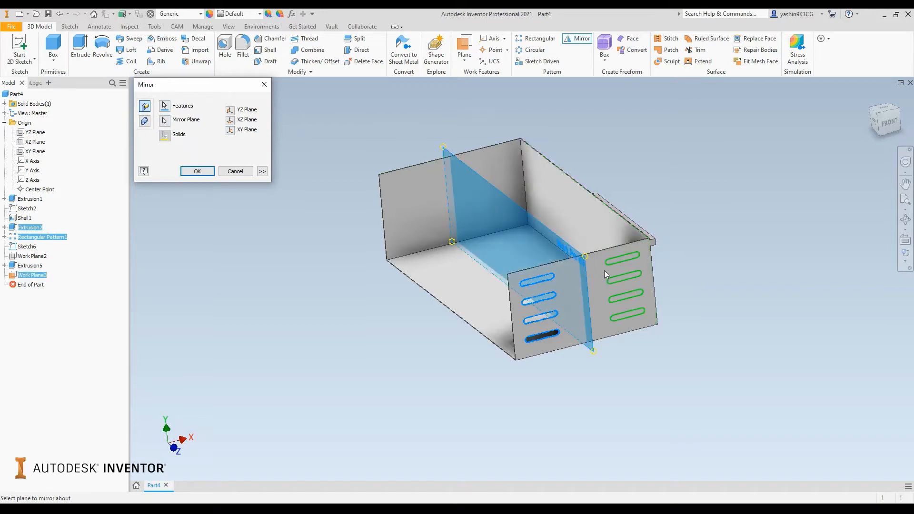
scroll(695, 278, up, 4)
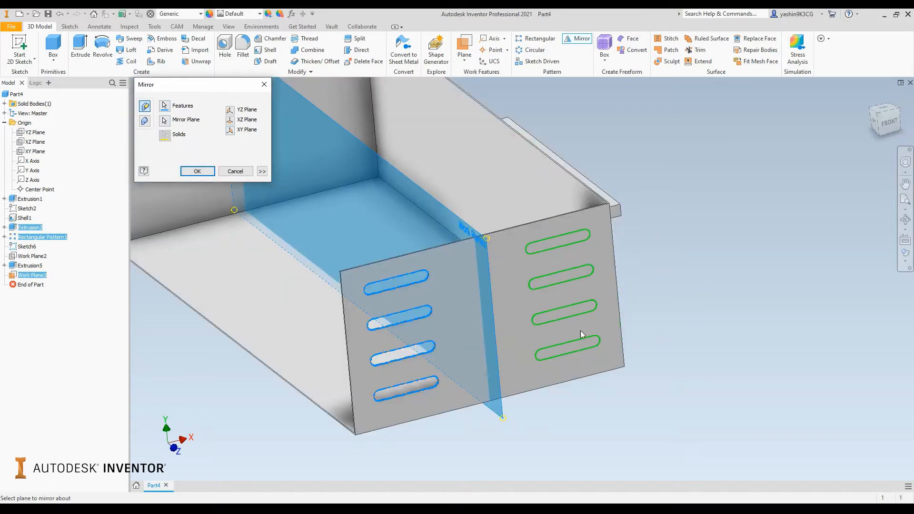
click(198, 171)
scroll(585, 322, up, 3)
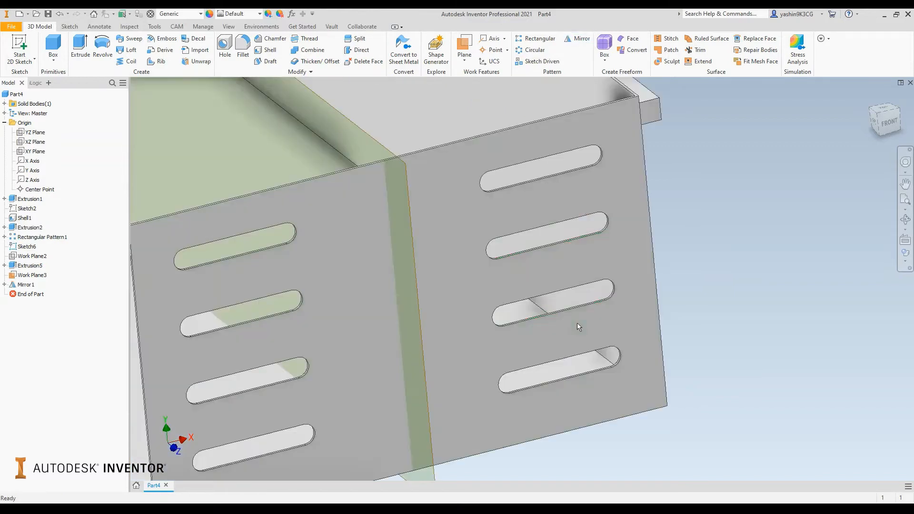
scroll(622, 302, down, 5)
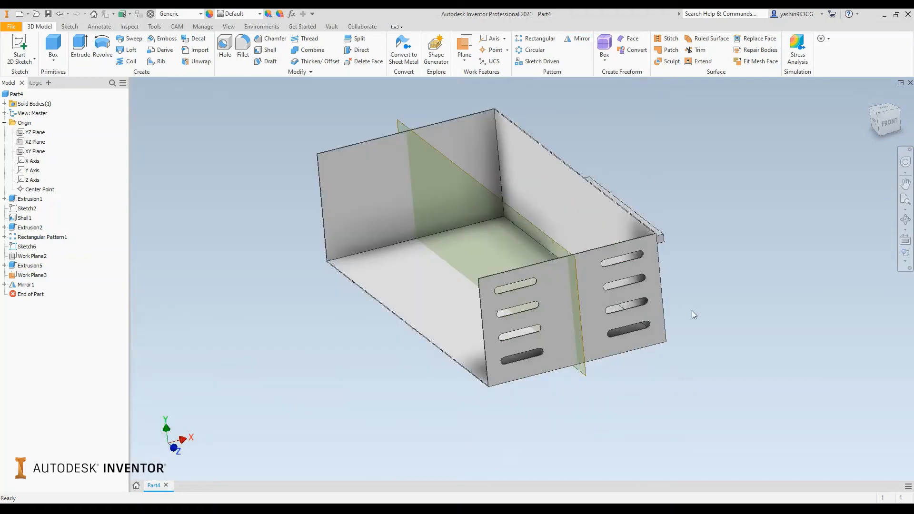
Hide the work plane that was used for mirroring the slots
shift+middle_drag(692, 309, 624, 313)
key(F5)
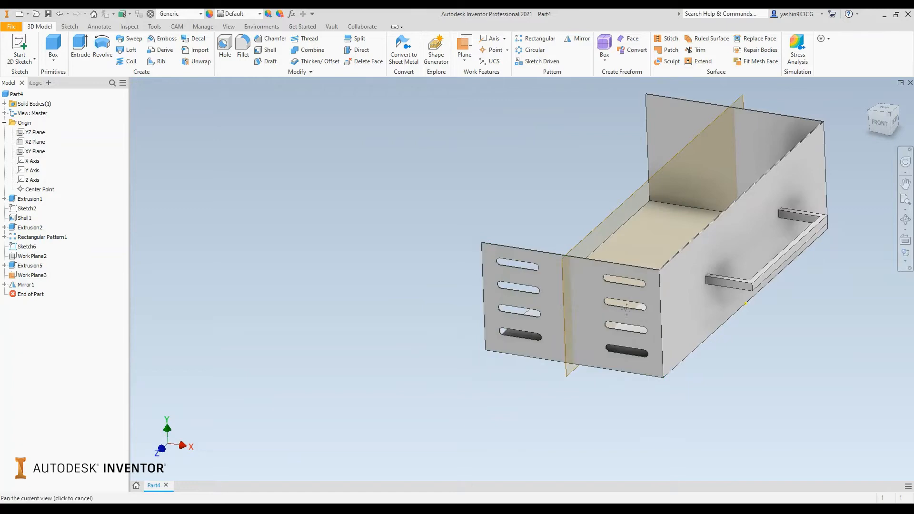
click(29, 276)
right_click(27, 279)
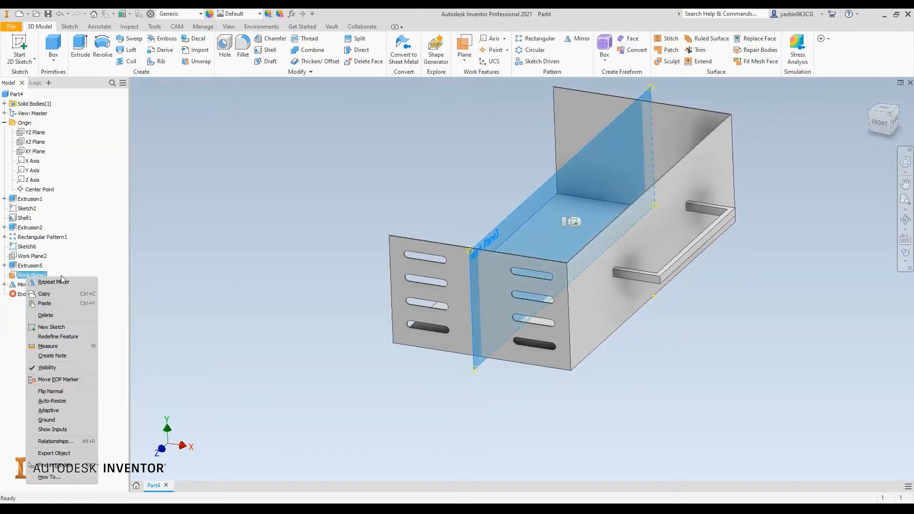
click(72, 372)
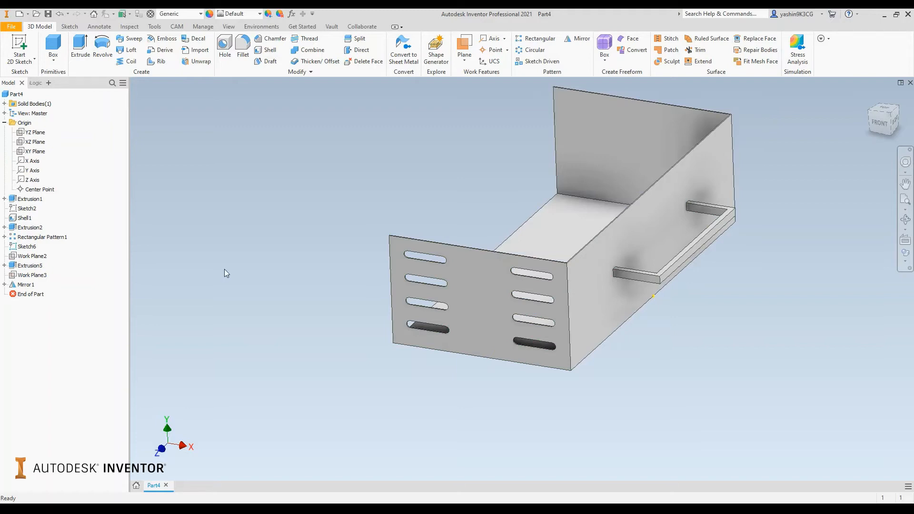
middle_drag(224, 269, 172, 270)
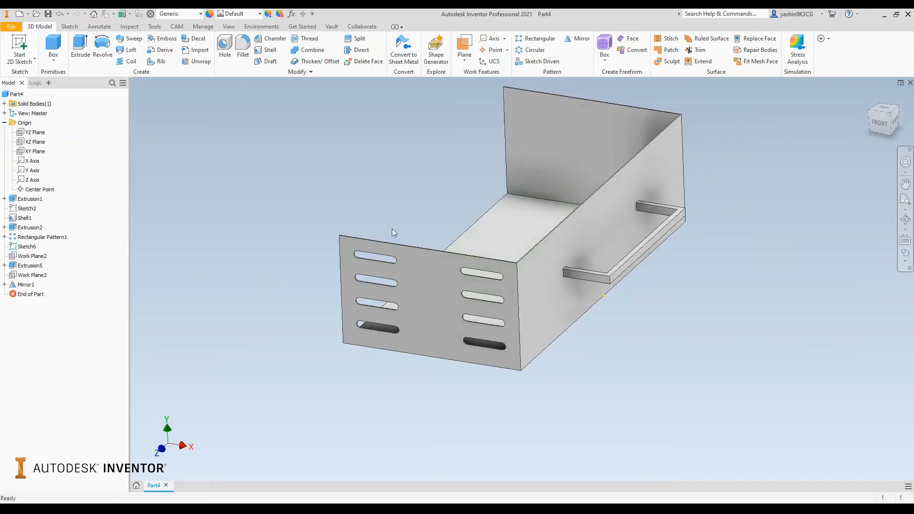
middle_drag(471, 221, 389, 237)
middle_drag(478, 198, 378, 265)
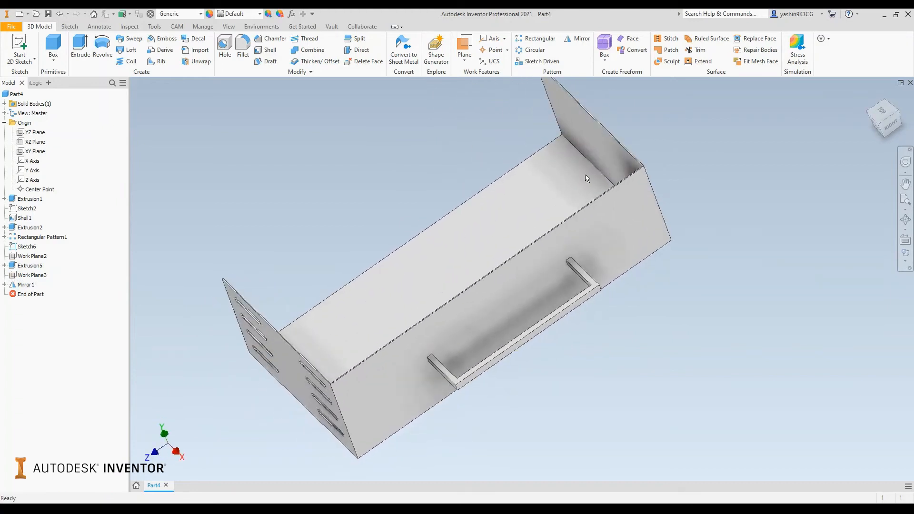
mouse_move(514, 281)
shift+middle_down()
mouse_move(496, 273)
mouse_move(527, 275)
mouse_move(528, 284)
shift+middle_up()
middle_drag(449, 292, 537, 265)
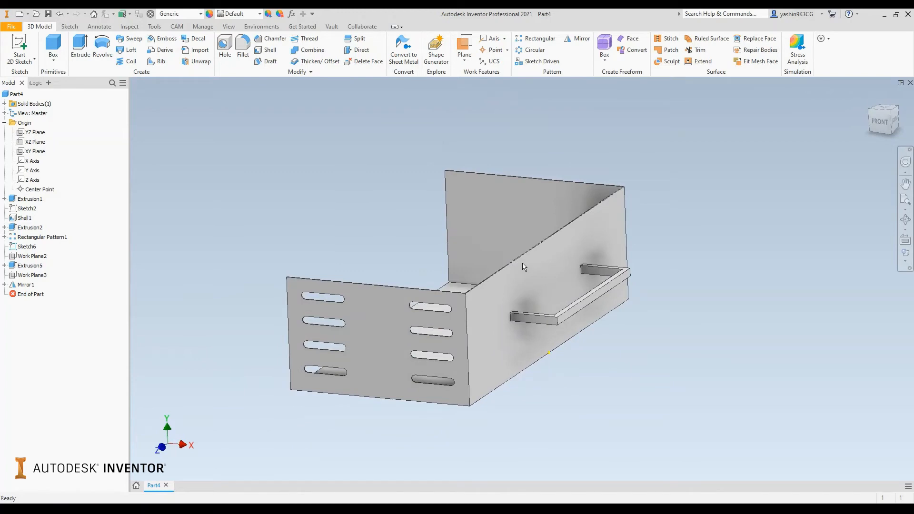
Check the origin planes against the box and make the XY plane through its middle visible
shift+middle_drag(445, 250, 443, 256)
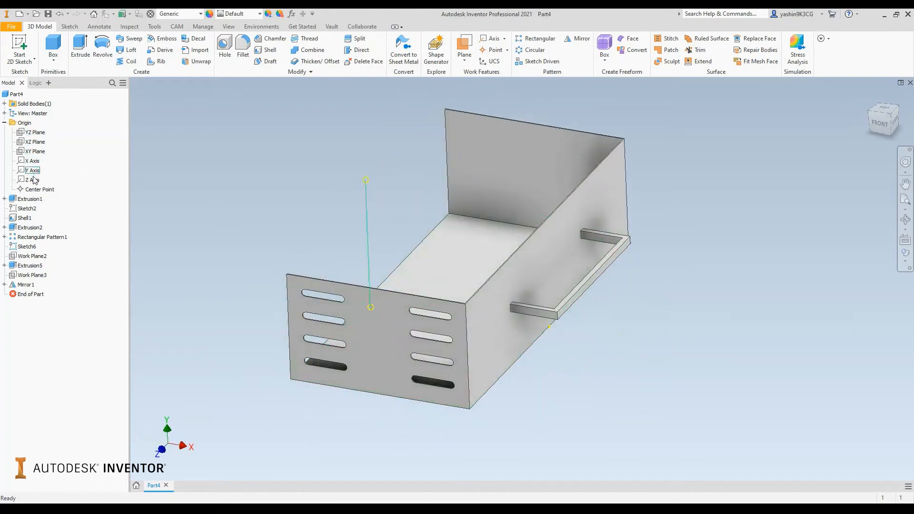
click(35, 133)
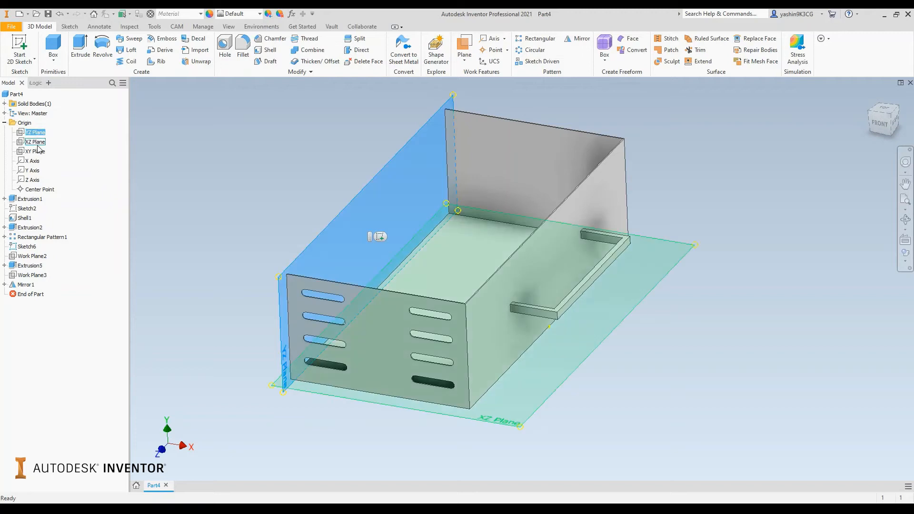
click(38, 145)
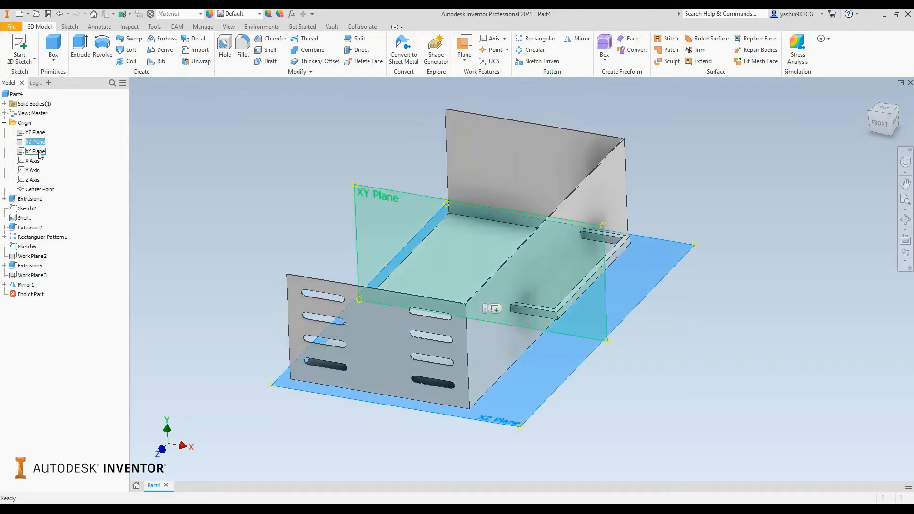
click(37, 151)
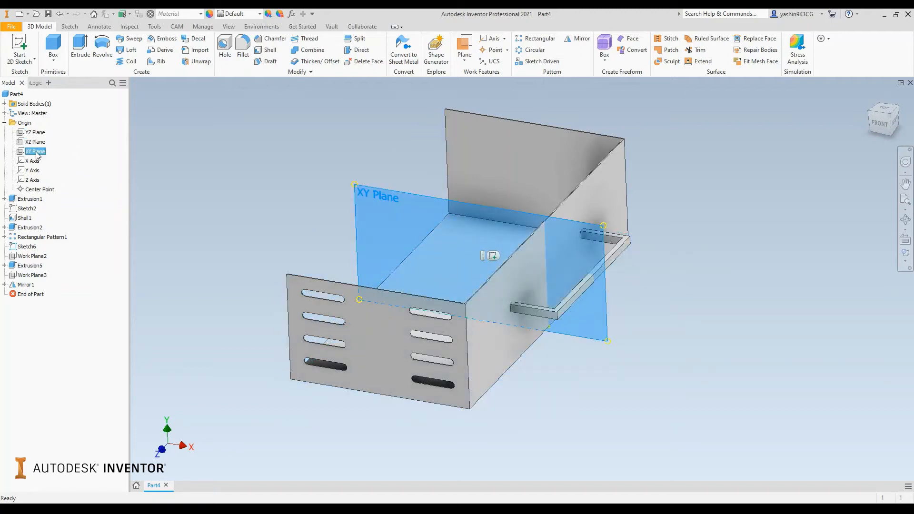
right_click(38, 155)
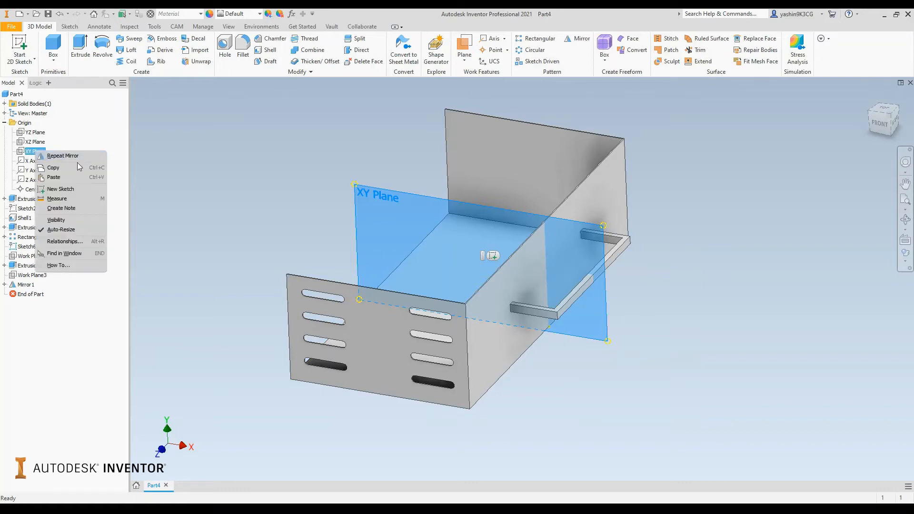
click(83, 219)
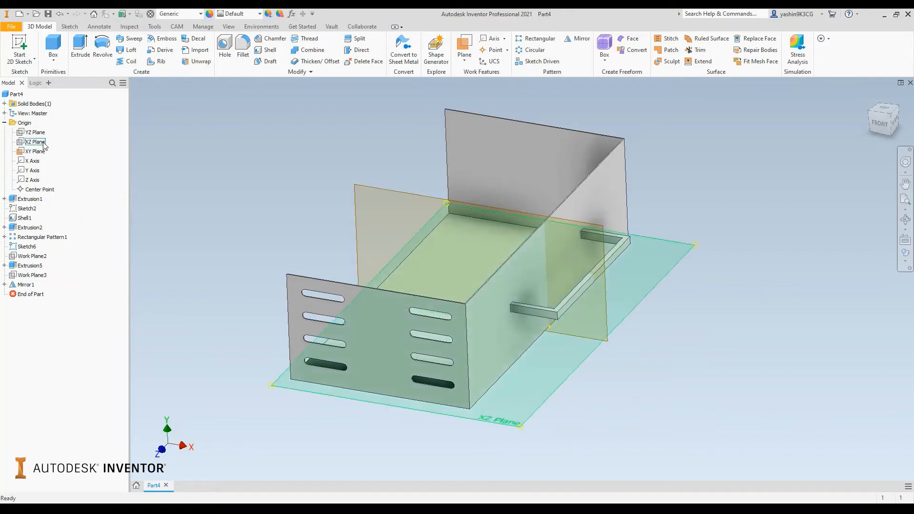
Start a feature mirror and select the slot cut, its rectangular pattern and the mirrored slots on the front panel as the features
shift+middle_drag(255, 184, 262, 205)
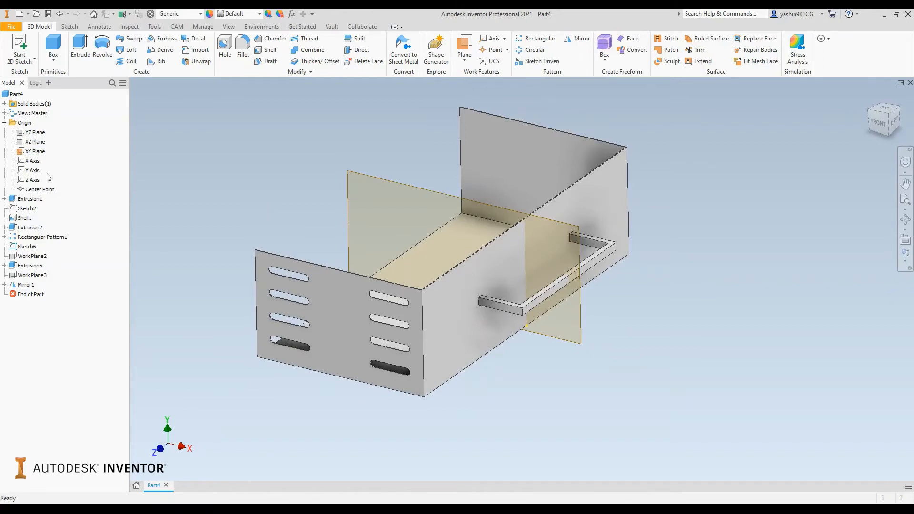
shift+middle_drag(279, 200, 274, 216)
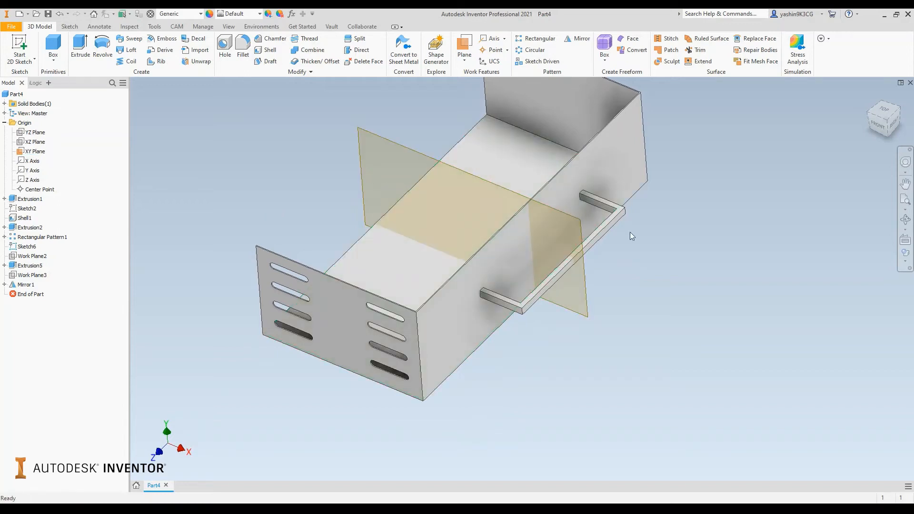
middle_drag(647, 250, 637, 278)
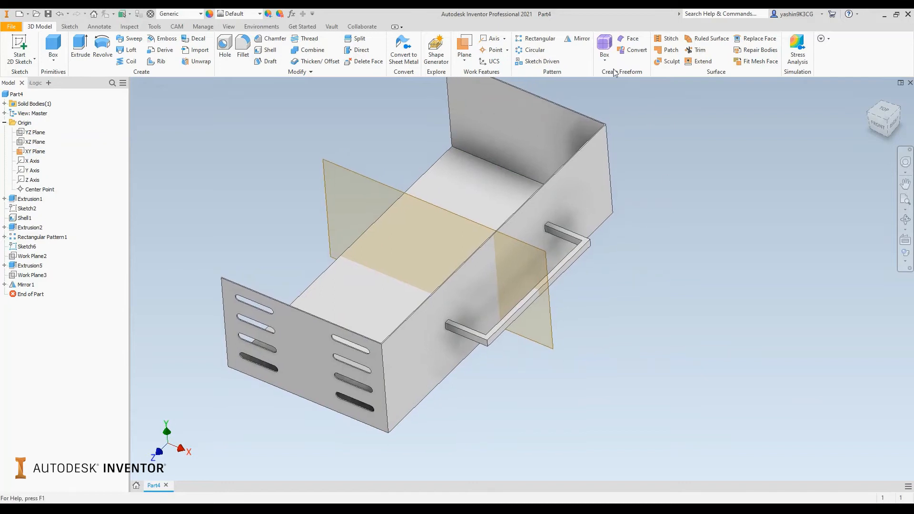
click(580, 40)
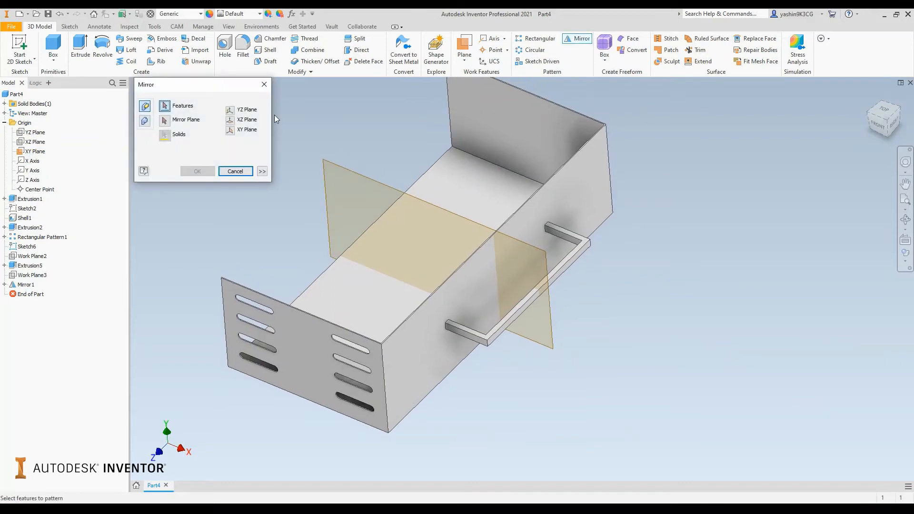
middle_drag(330, 116, 381, 108)
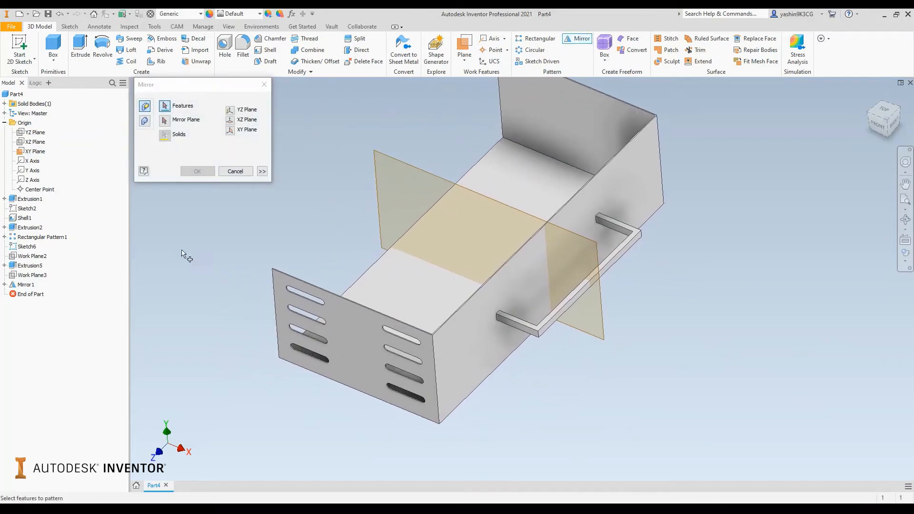
scroll(245, 338, down, 3)
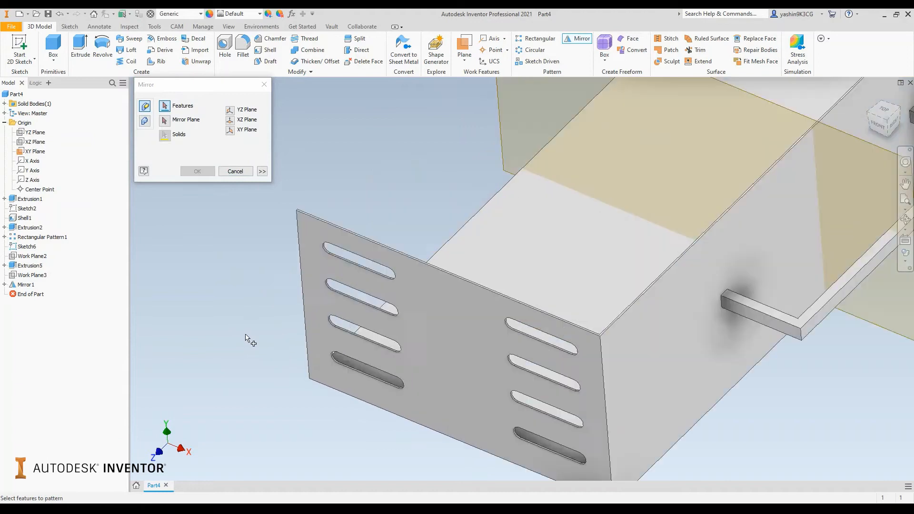
click(370, 275)
click(361, 302)
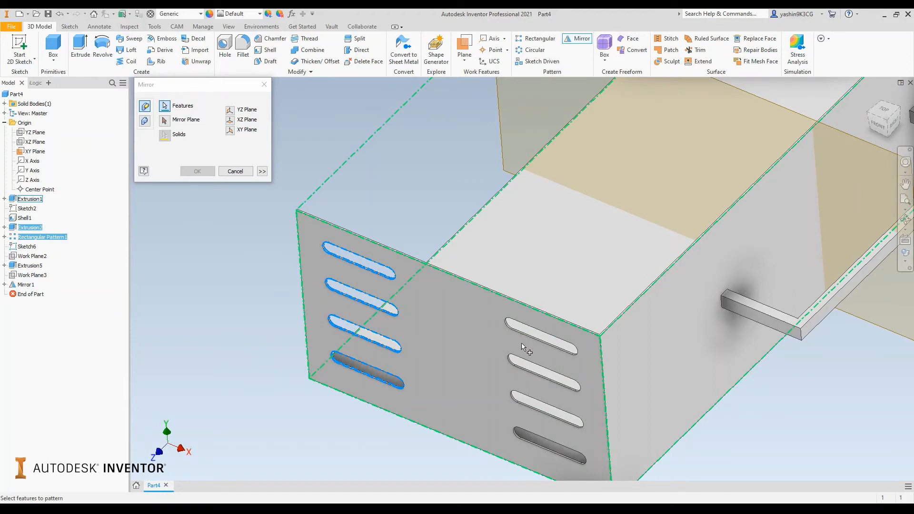
scroll(524, 337, down, 5)
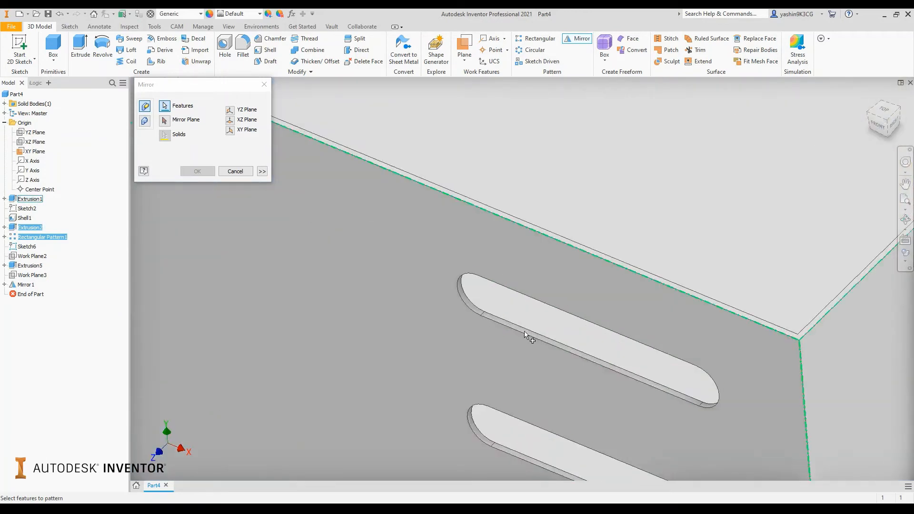
click(525, 335)
scroll(524, 336, up, 5)
middle_drag(524, 335, 380, 351)
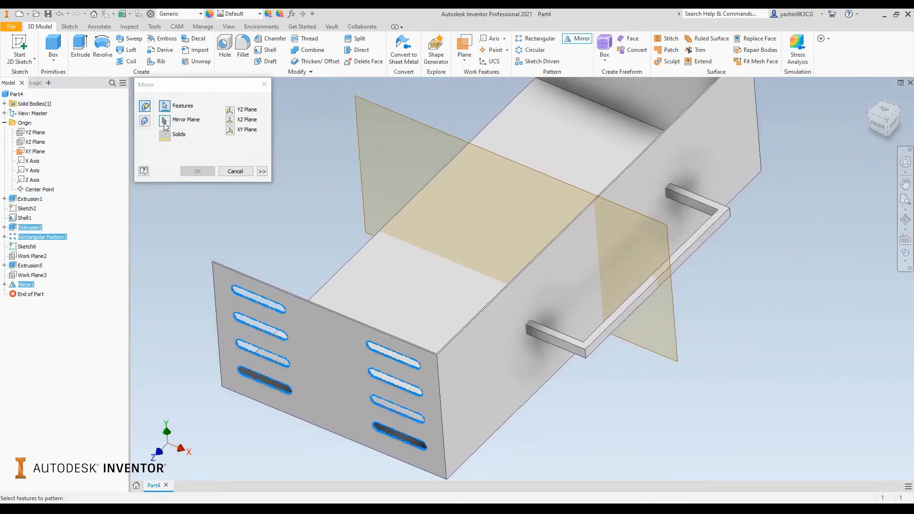
Set the XY plane as the mirror plane and create the mirrored slots on the box's rear panel
click(164, 122)
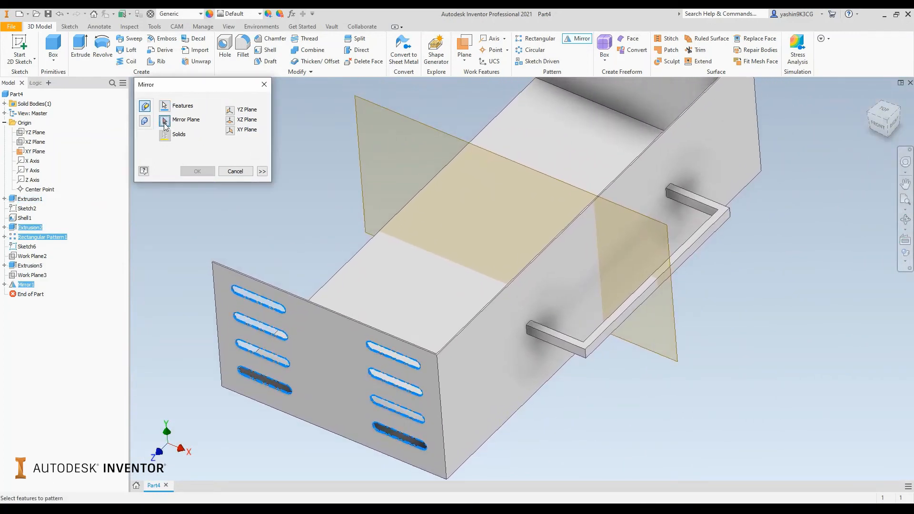
click(407, 116)
middle_drag(483, 124, 376, 254)
scroll(495, 158, up, 3)
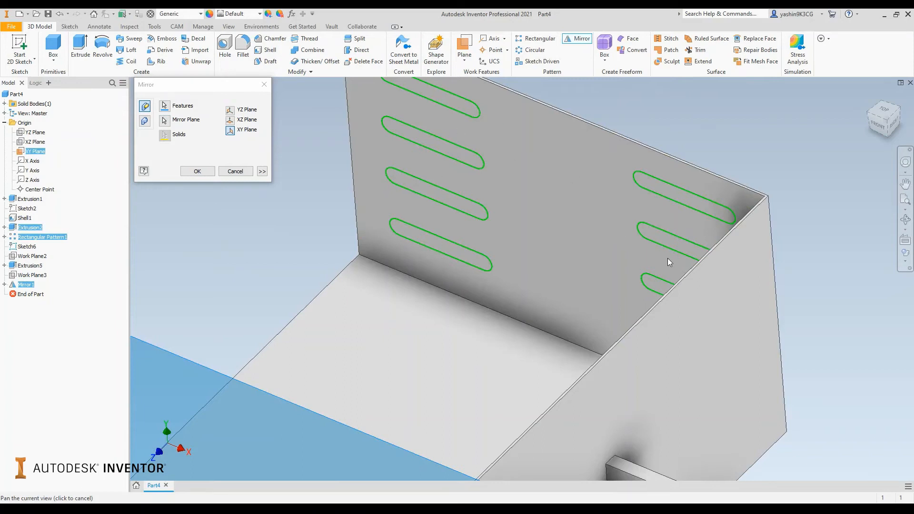
scroll(657, 255, down, 6)
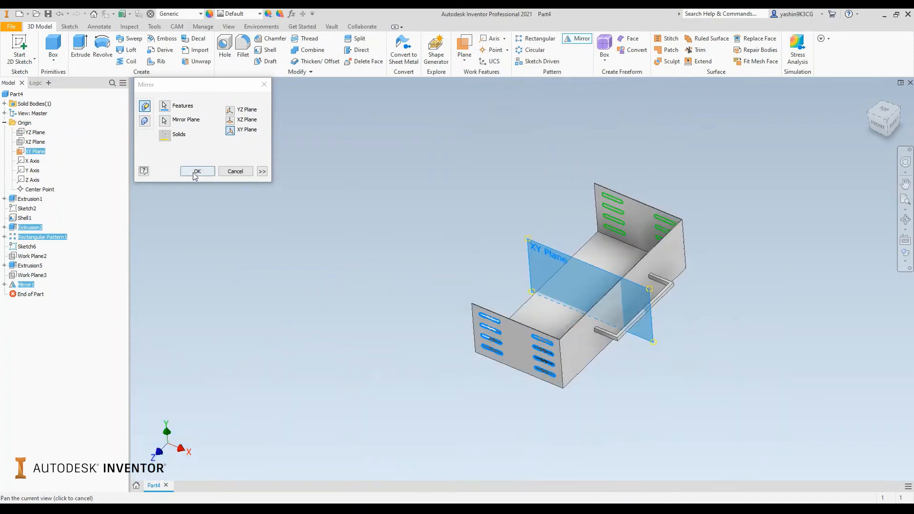
click(197, 171)
Hide the origin XY plane that was used to mirror the slots to the rear panel
scroll(650, 307, up, 3)
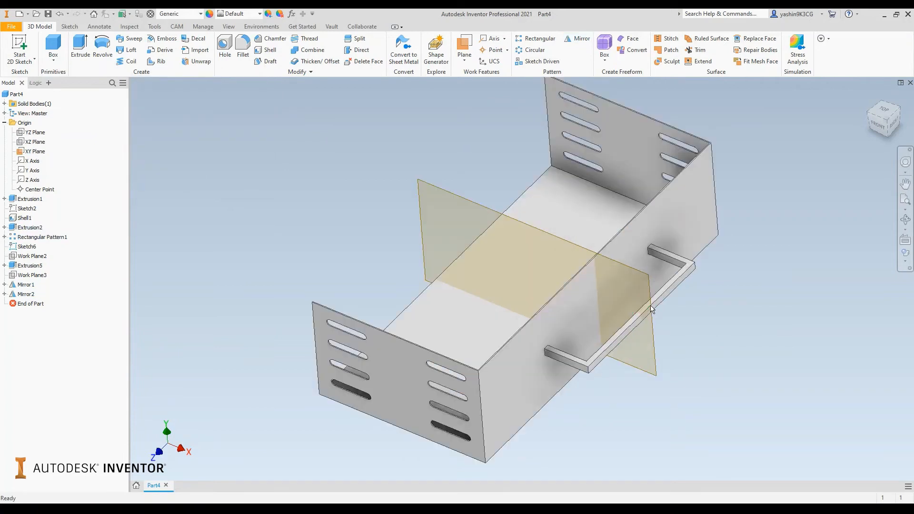
mouse_move(704, 346)
mouse_down()
mouse_move(736, 322)
mouse_move(736, 340)
mouse_move(732, 329)
mouse_move(696, 332)
mouse_up()
key(Escape)
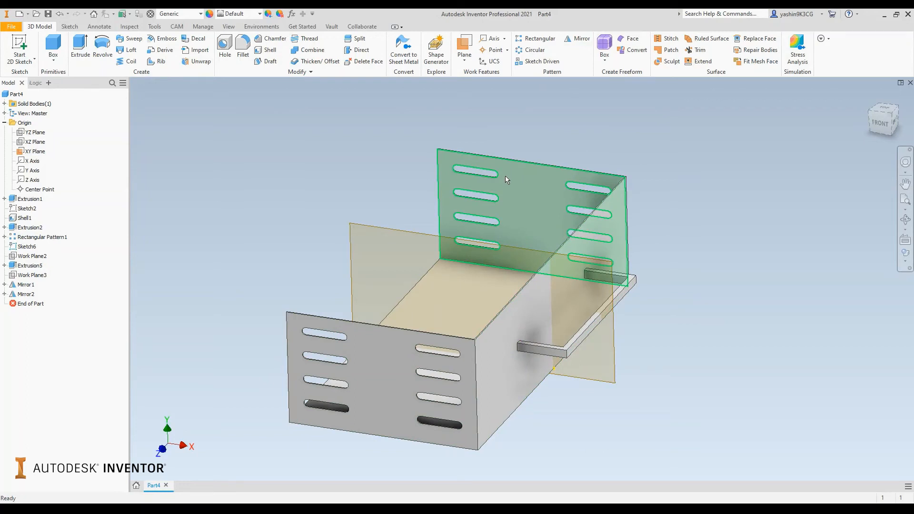
right_click(34, 152)
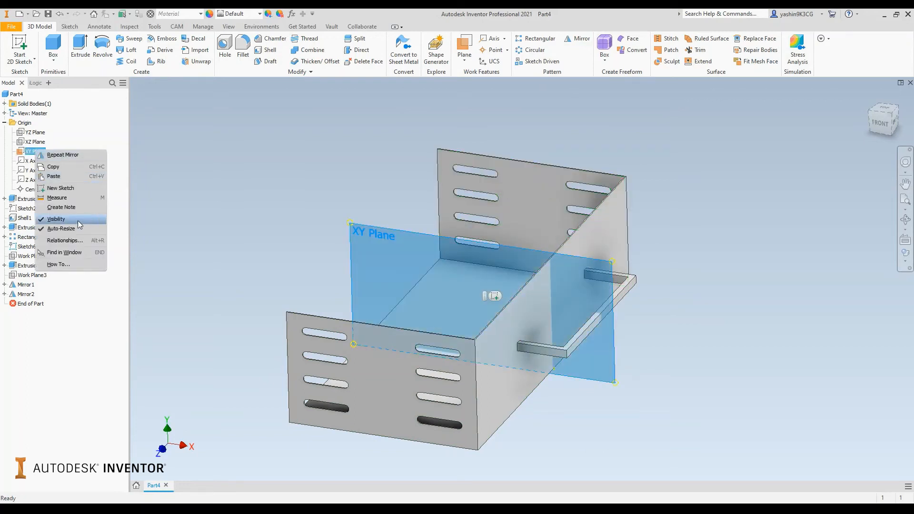
click(78, 221)
Make the origin YZ plane along the box's open side visible
click(32, 133)
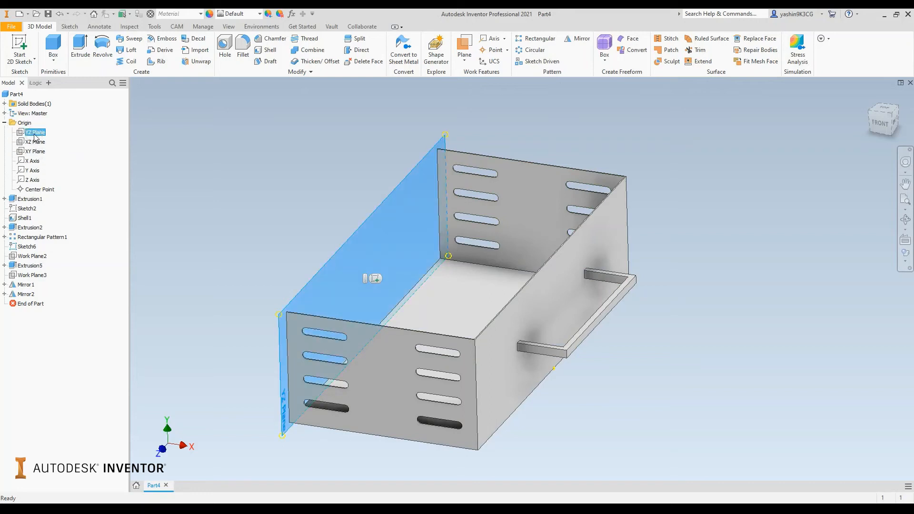
right_click(33, 134)
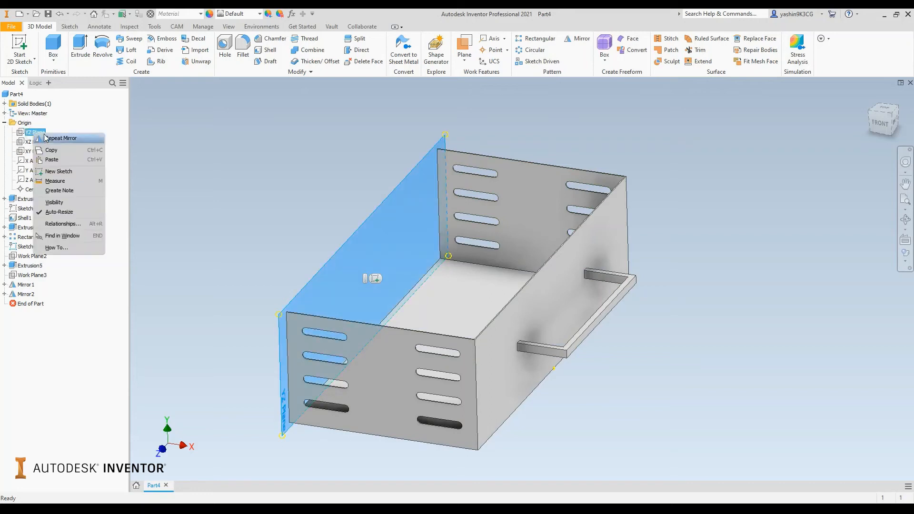
click(70, 204)
middle_drag(288, 216, 341, 212)
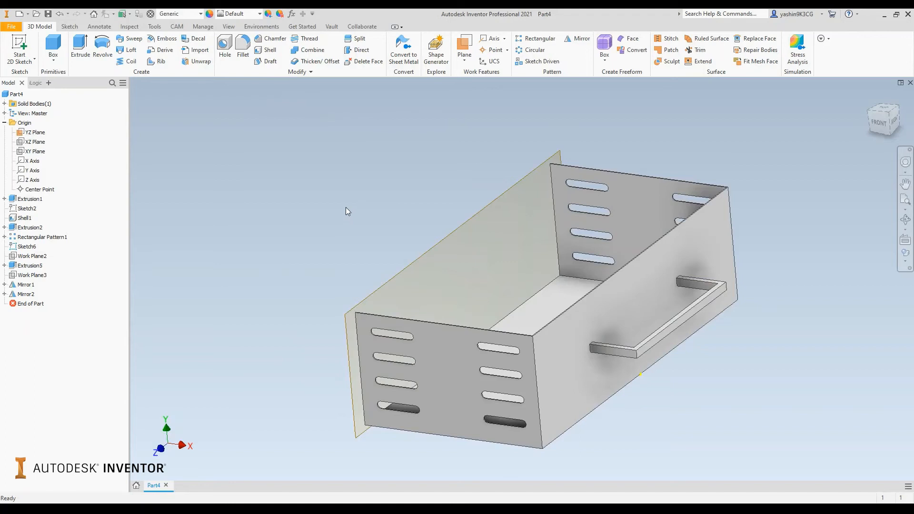
mouse_move(346, 207)
shift+middle_down()
mouse_move(316, 195)
mouse_move(345, 205)
mouse_move(338, 200)
shift+middle_up()
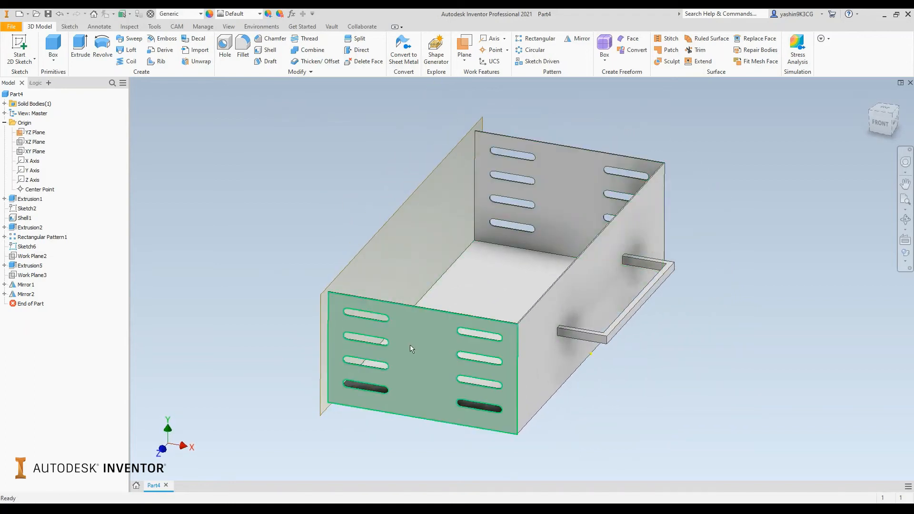
Start a mirror that uses the entire box solid, including its slots and handle, instead of individual features
click(28, 198)
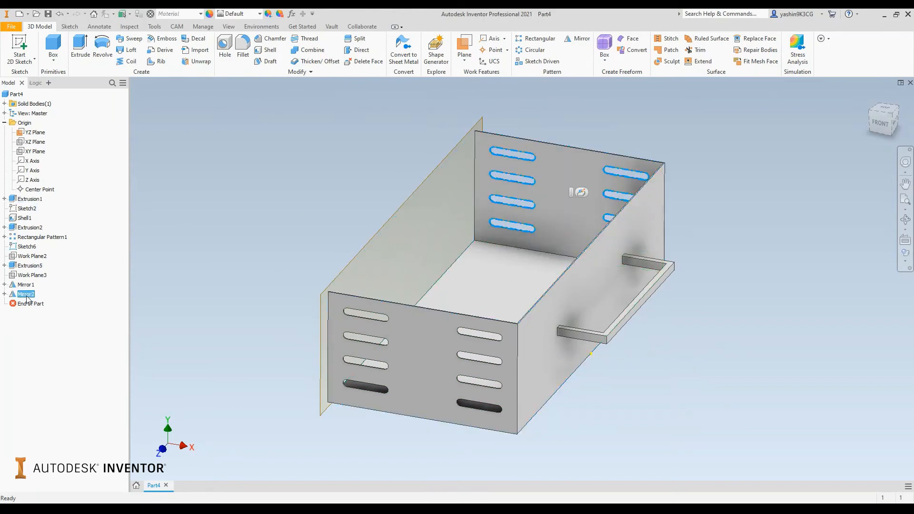
click(242, 252)
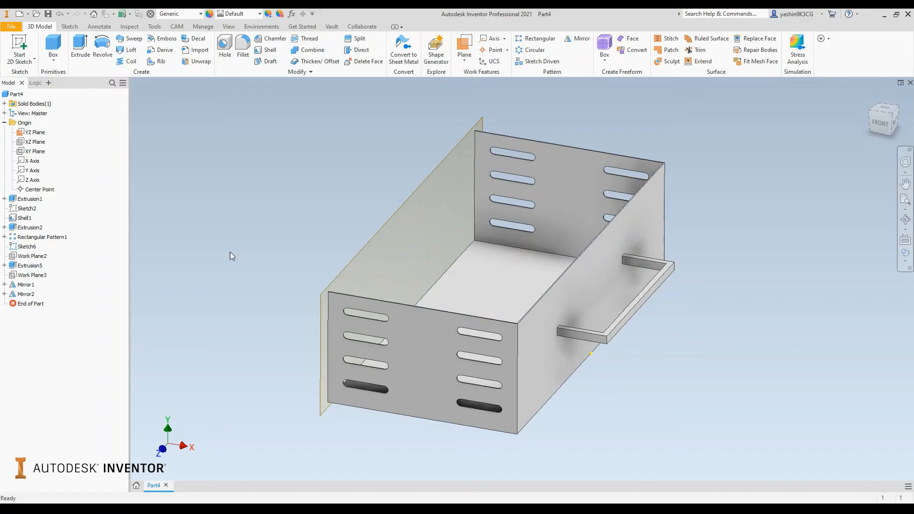
click(581, 39)
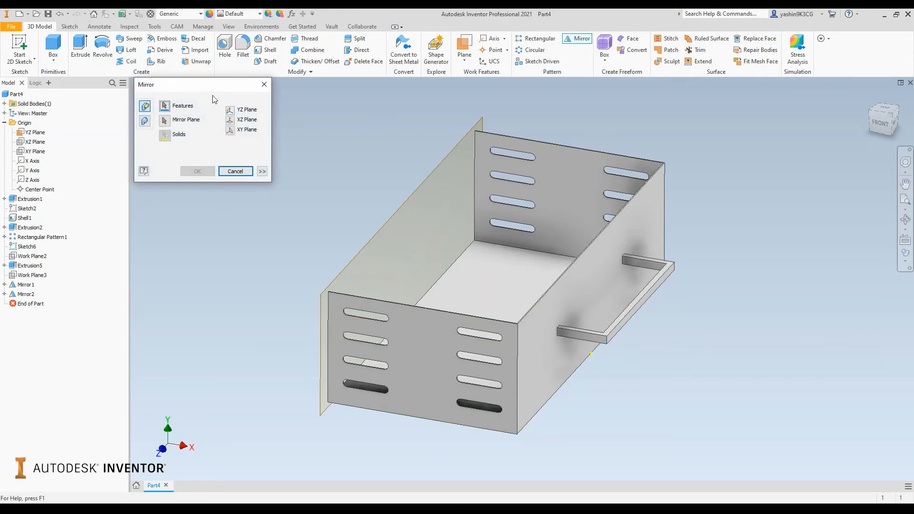
drag(181, 93, 194, 89)
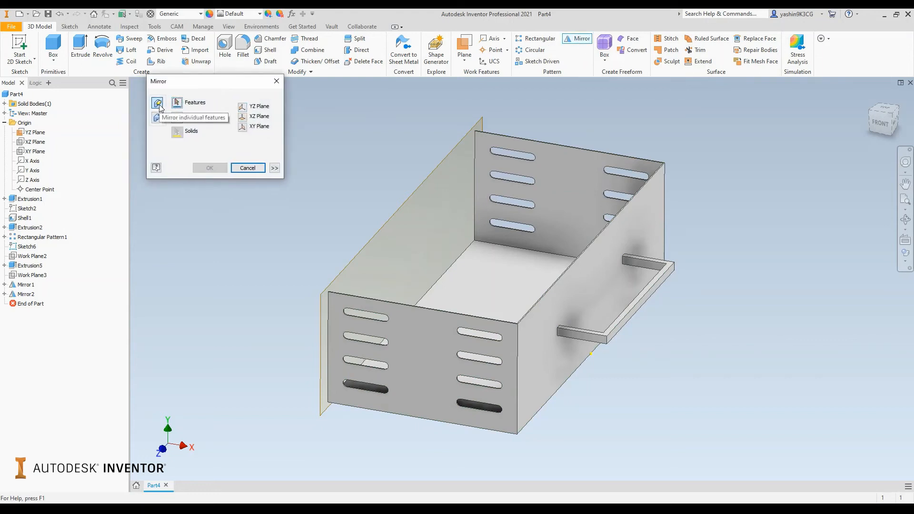
key(ctrl)
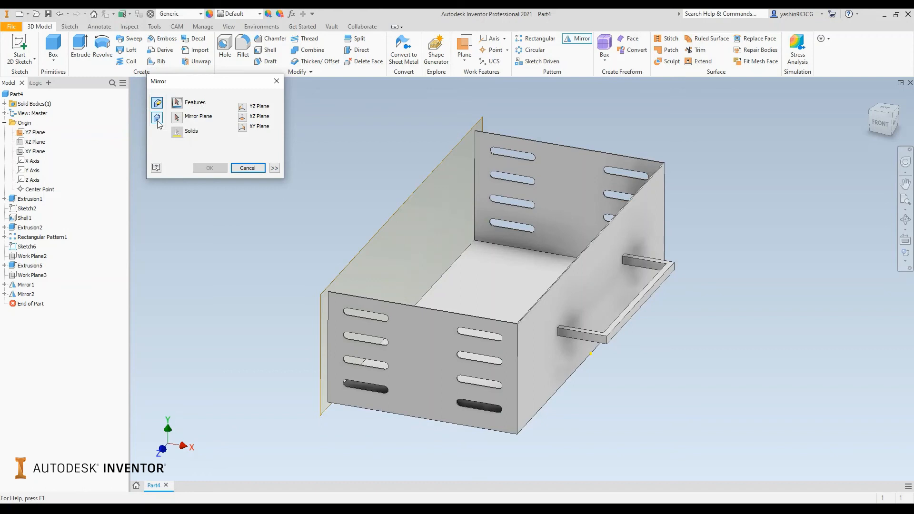
click(157, 118)
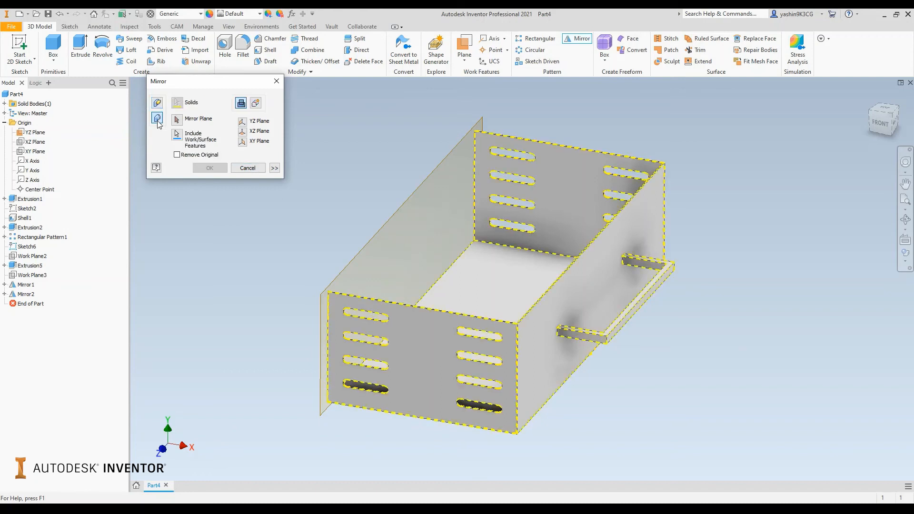
mouse_move(689, 374)
shift+middle_down()
mouse_move(669, 357)
mouse_move(675, 320)
mouse_move(683, 371)
shift+middle_up()
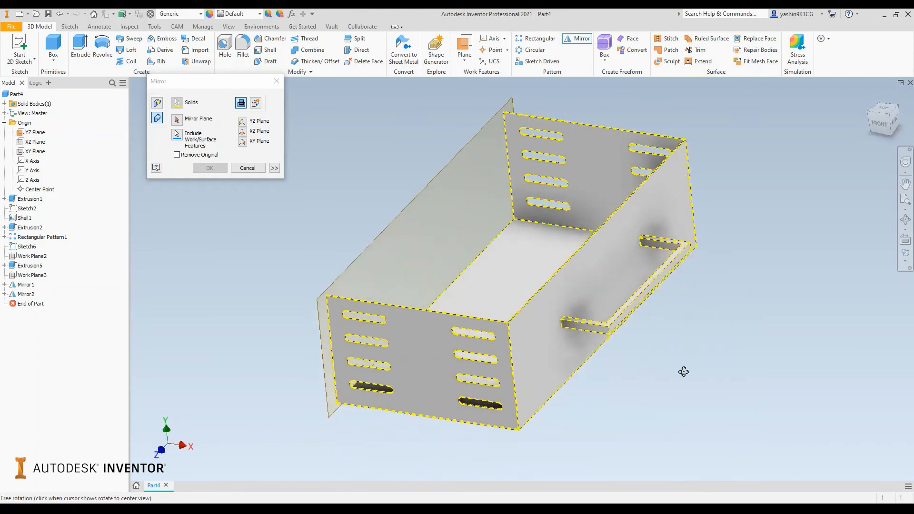
scroll(522, 125, up, 3)
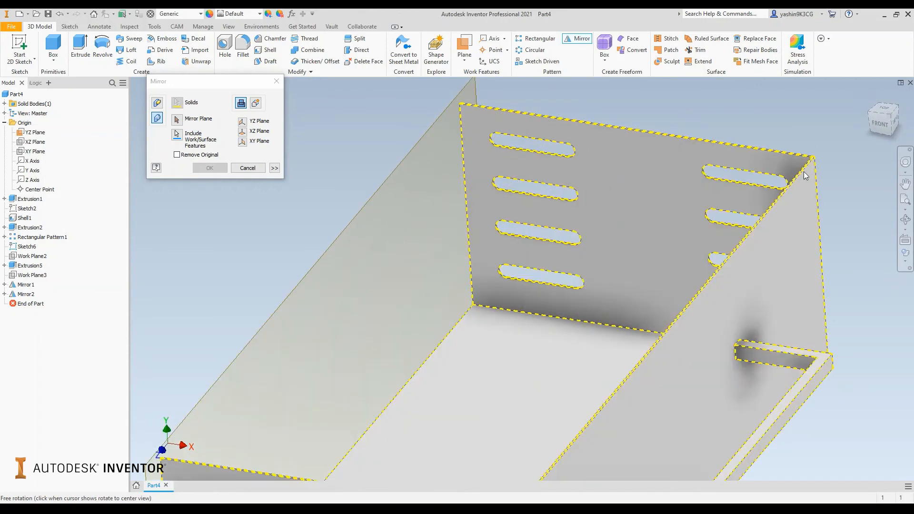
middle_drag(583, 345, 411, 135)
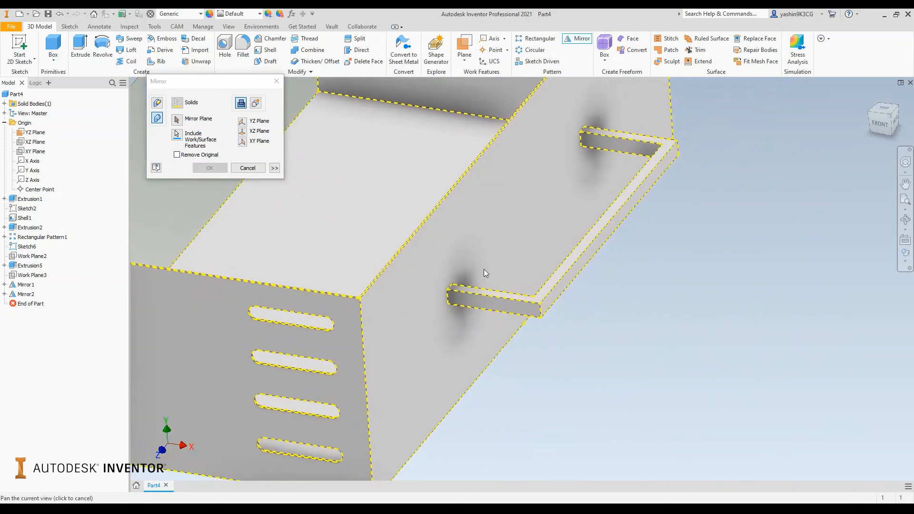
scroll(583, 140, down, 3)
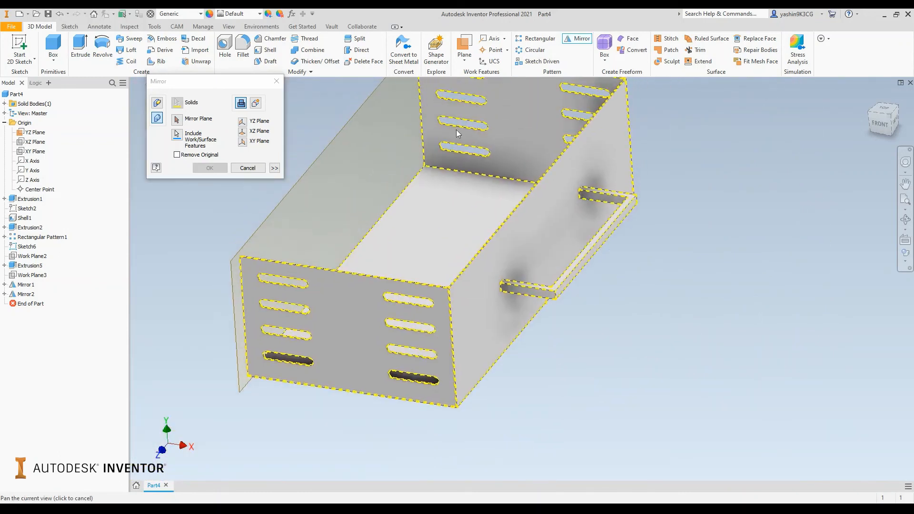
Set the YZ plane along the box's open side as the mirror plane and create the mirrored half of the box solid
middle_drag(441, 90, 451, 162)
middle_drag(384, 375, 461, 334)
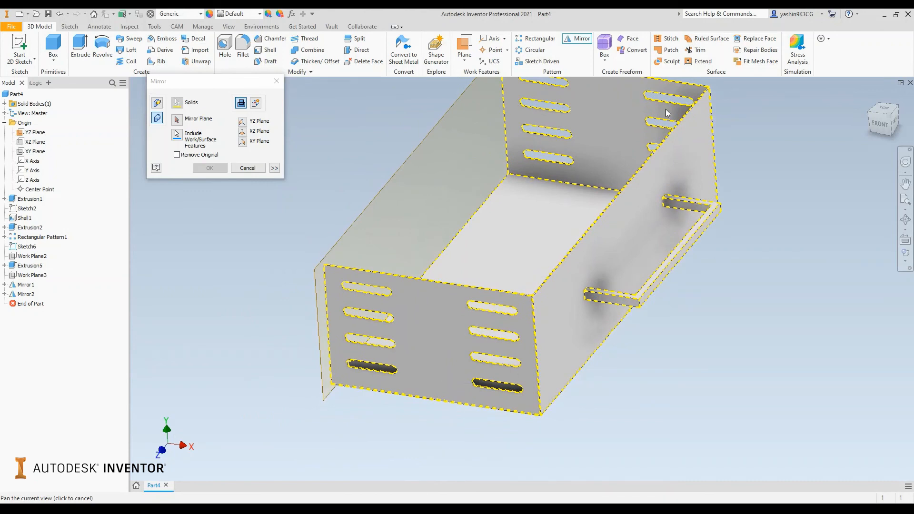
drag(591, 176, 526, 186)
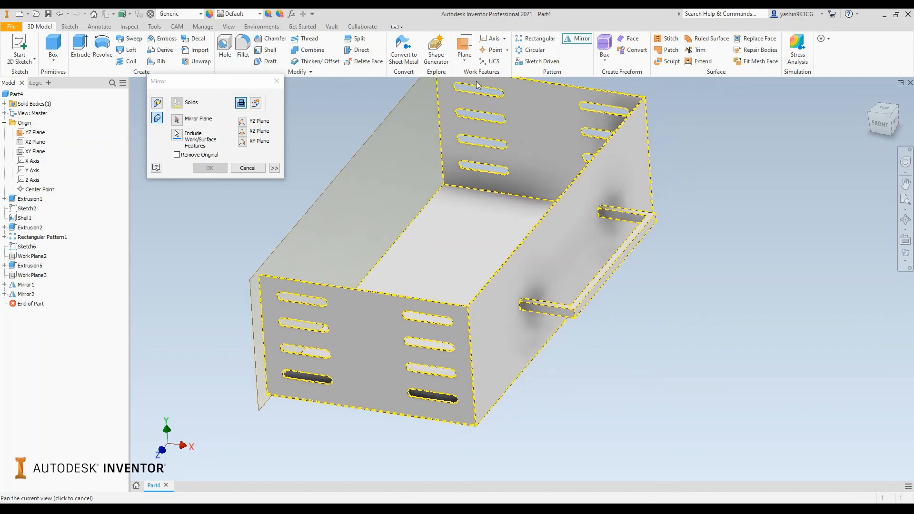
mouse_move(465, 252)
mouse_down()
mouse_move(565, 220)
mouse_move(522, 228)
mouse_move(478, 255)
mouse_up()
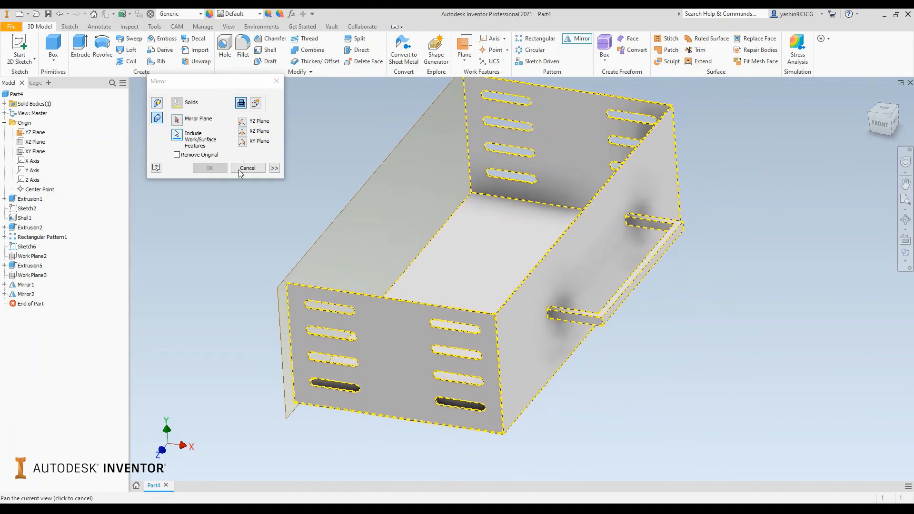
drag(318, 185, 307, 179)
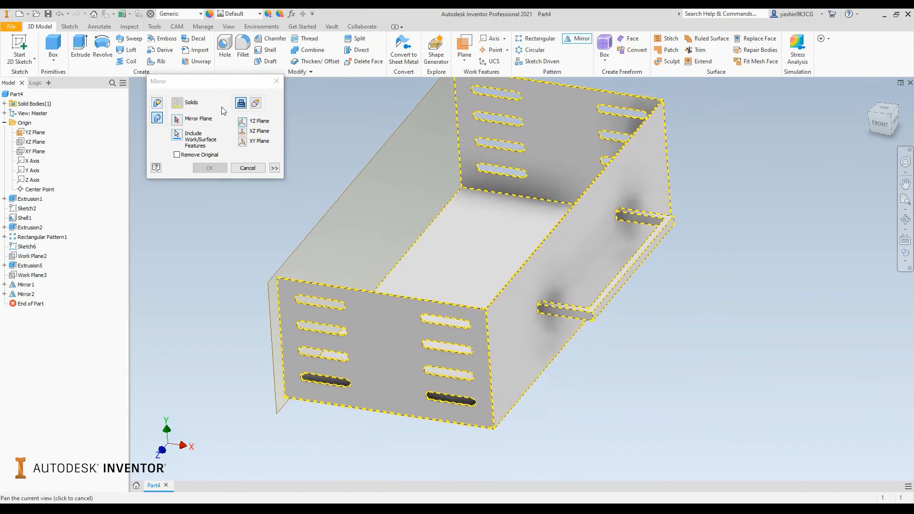
click(177, 120)
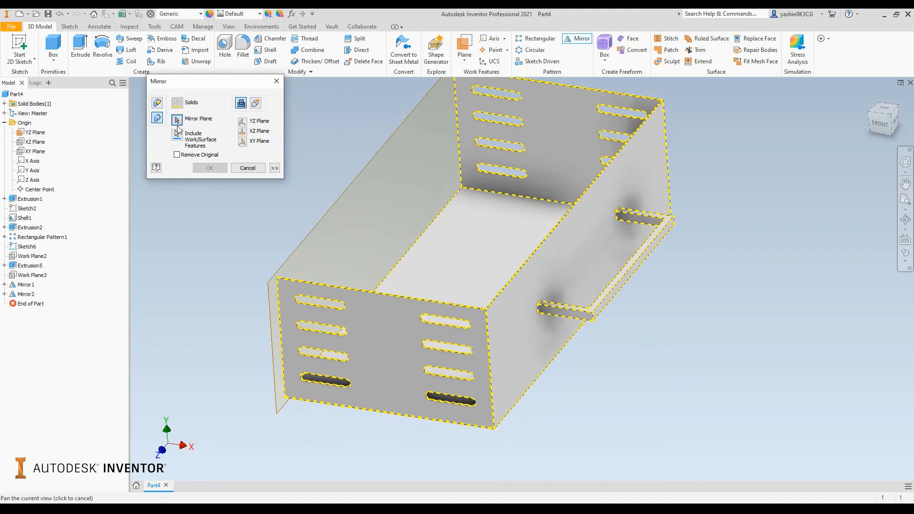
click(177, 121)
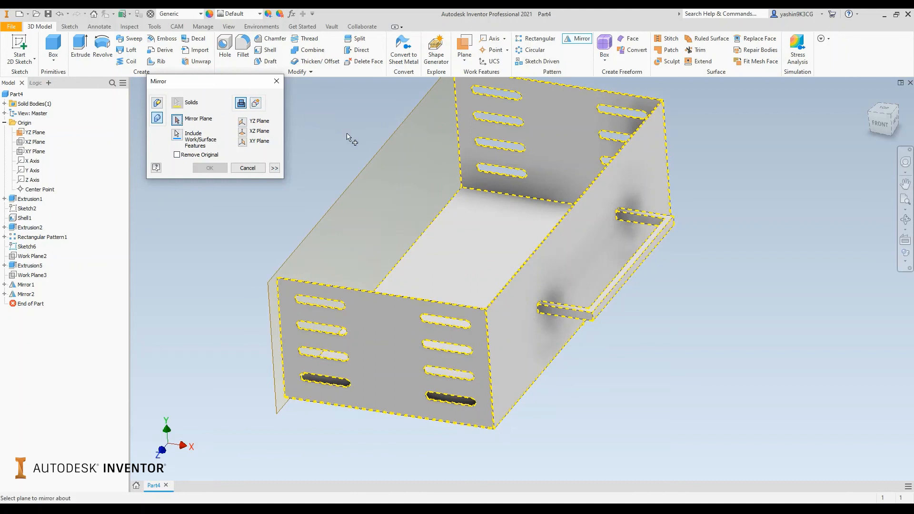
click(367, 172)
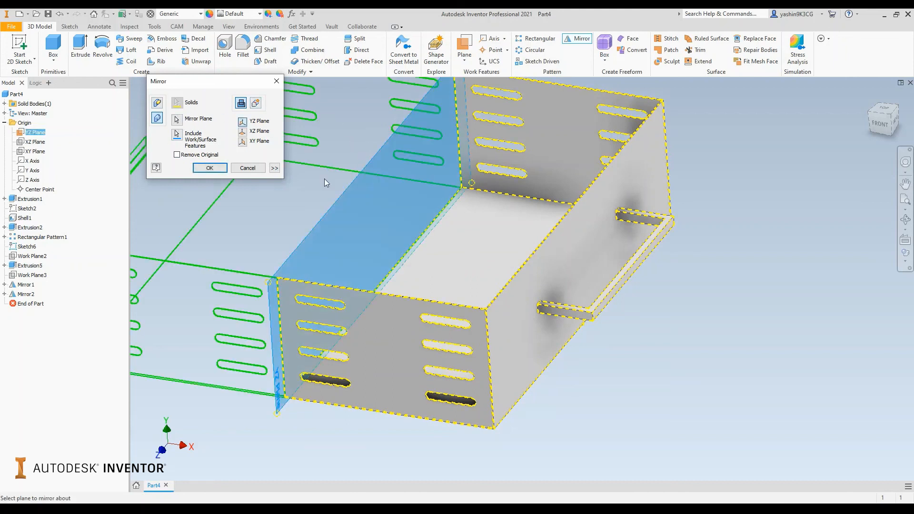
middle_drag(324, 178, 498, 215)
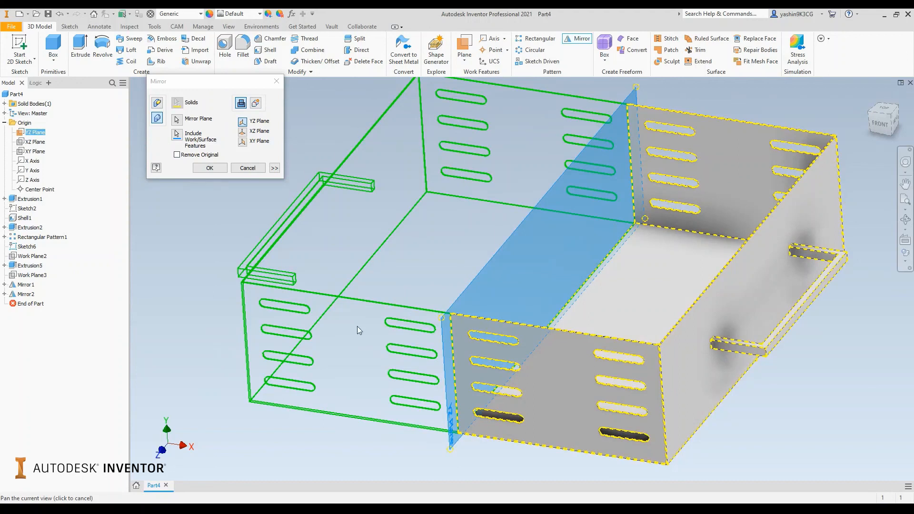
click(208, 170)
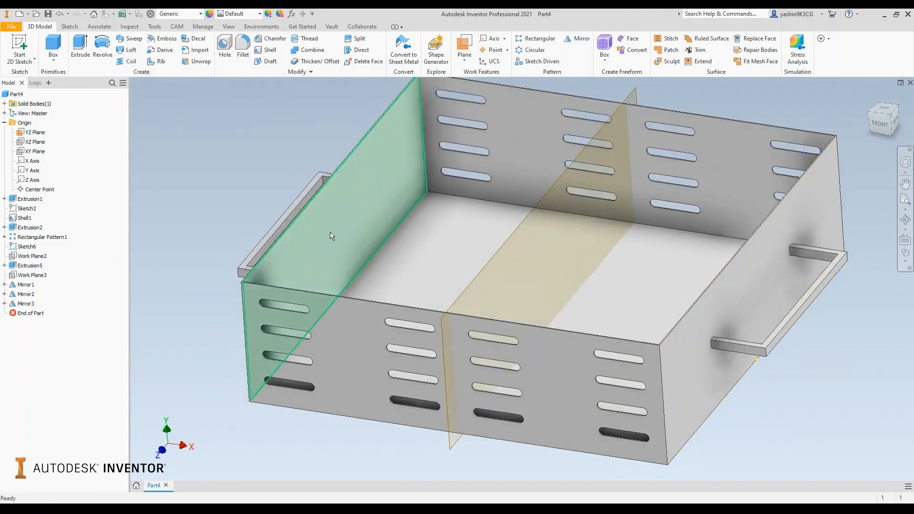
shift+middle_drag(326, 231, 385, 239)
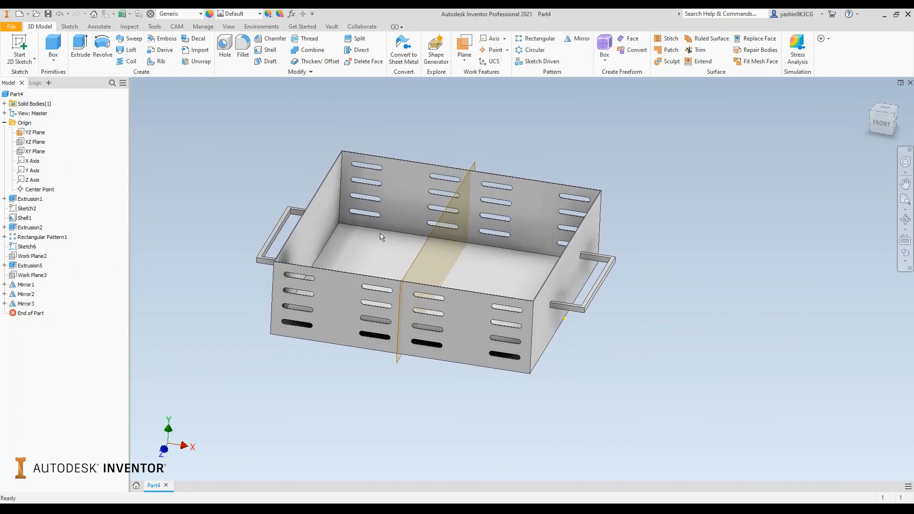
mouse_move(396, 251)
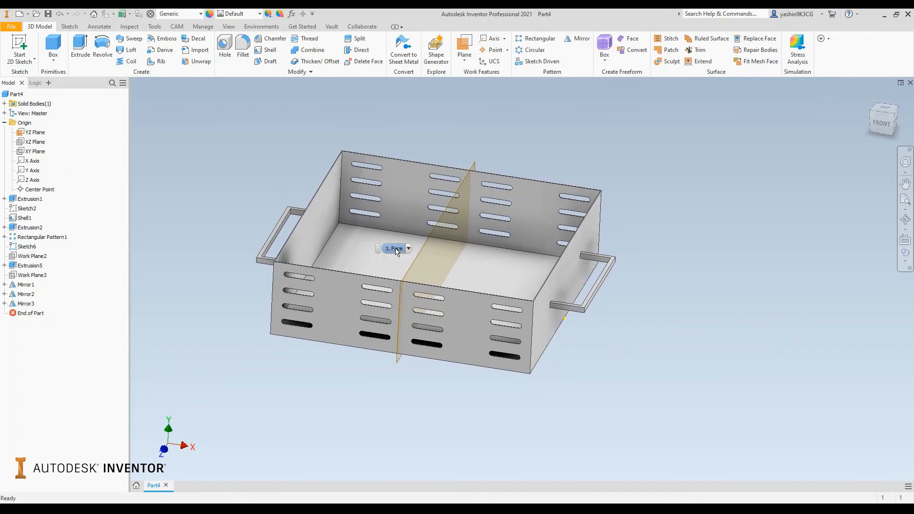